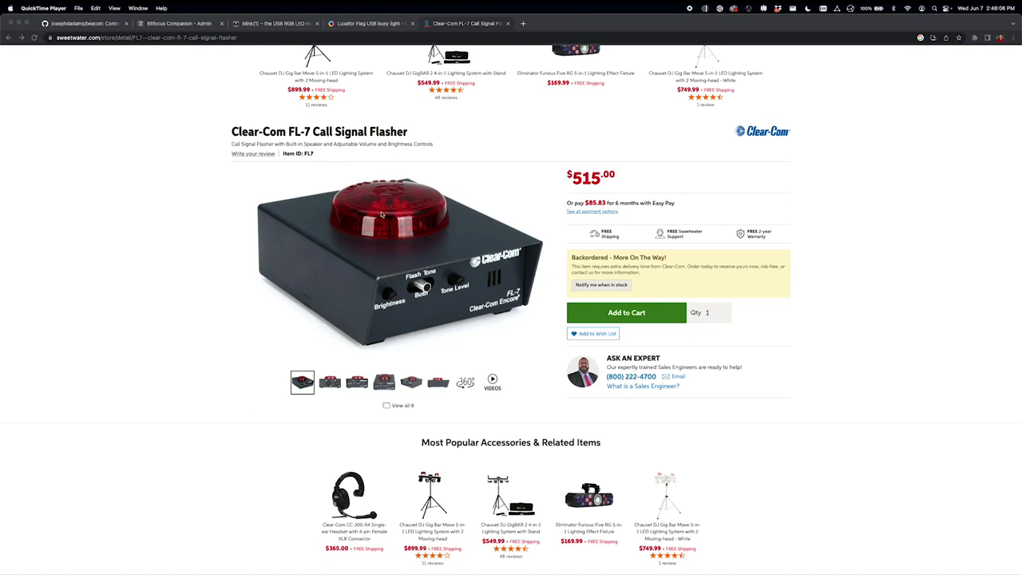
Step: Review the Clear-Com FL-7 page, the beacon GitHub repository, and the Luxafor Flag and blink(1) product pages
scroll(375, 212, up, 1)
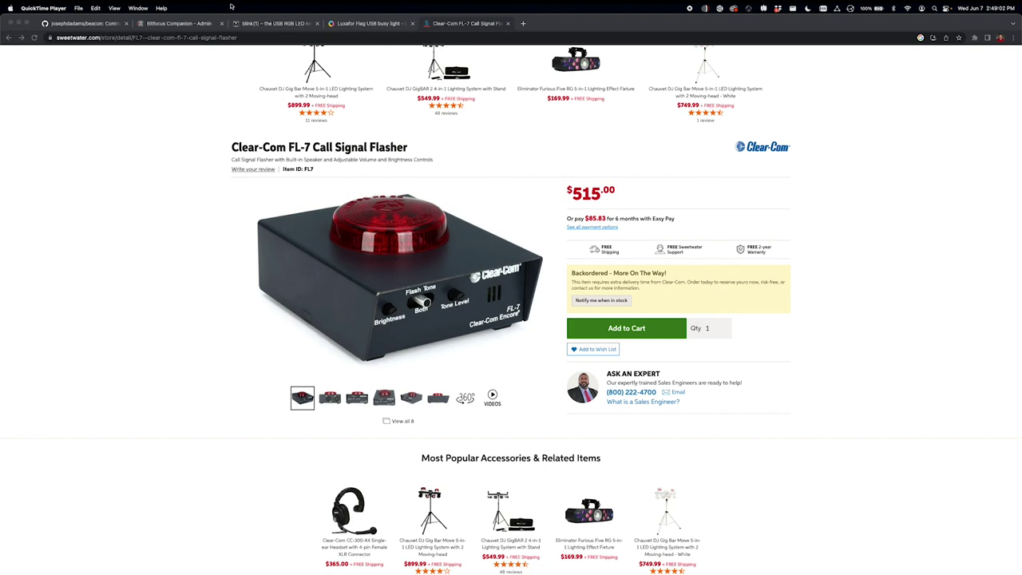
click(92, 26)
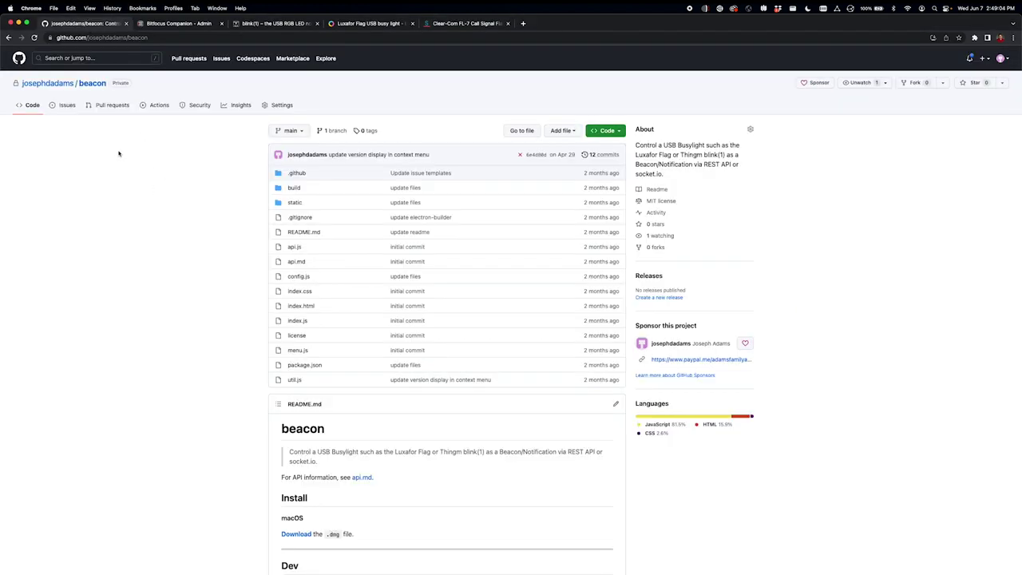
scroll(269, 322, down, 3)
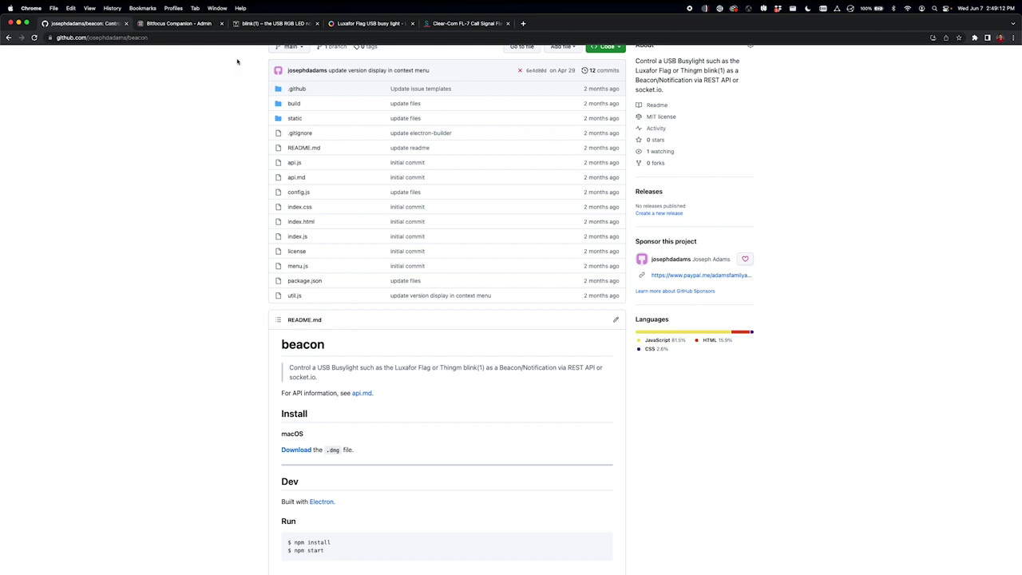
click(347, 27)
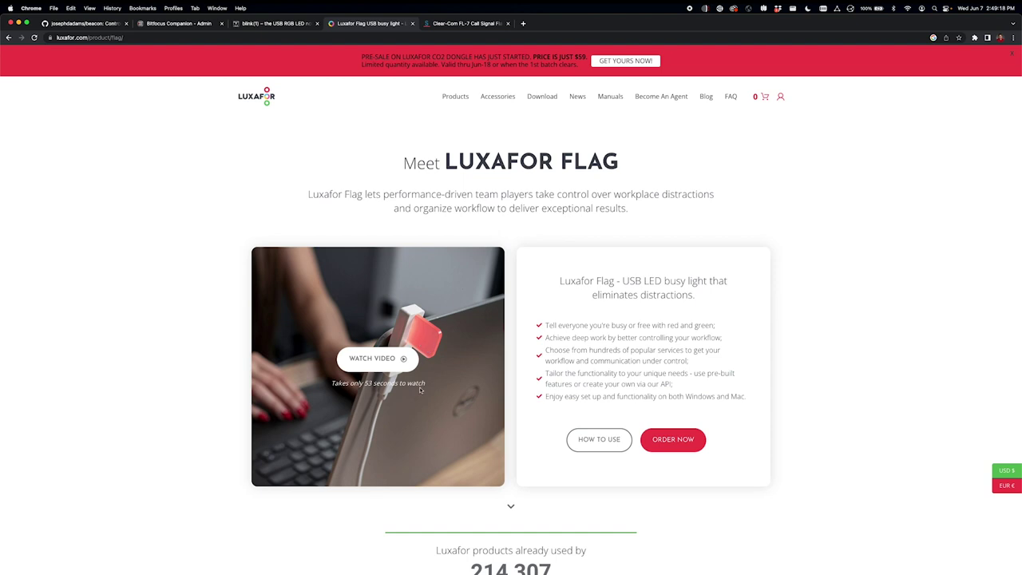
click(276, 25)
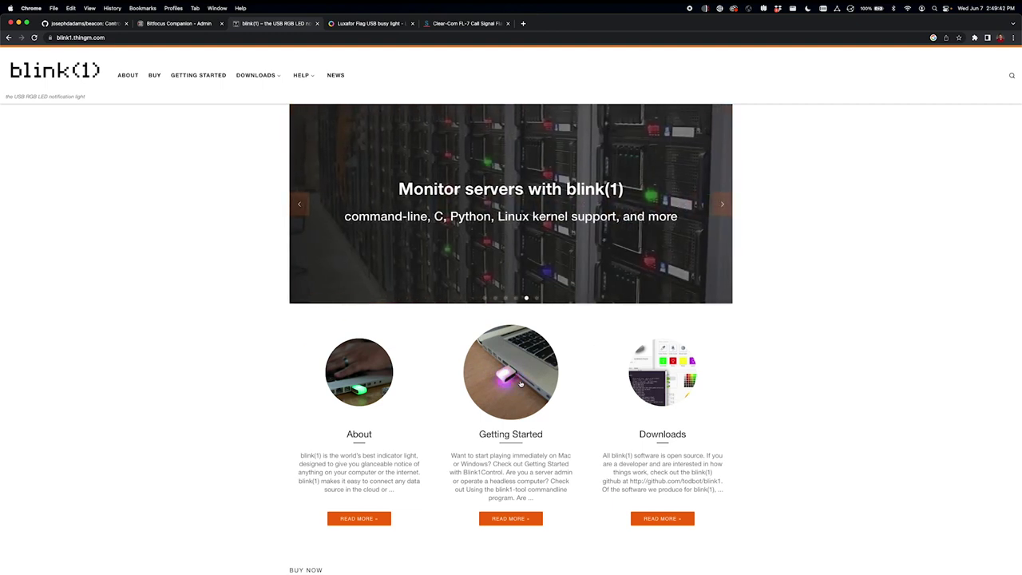
click(101, 25)
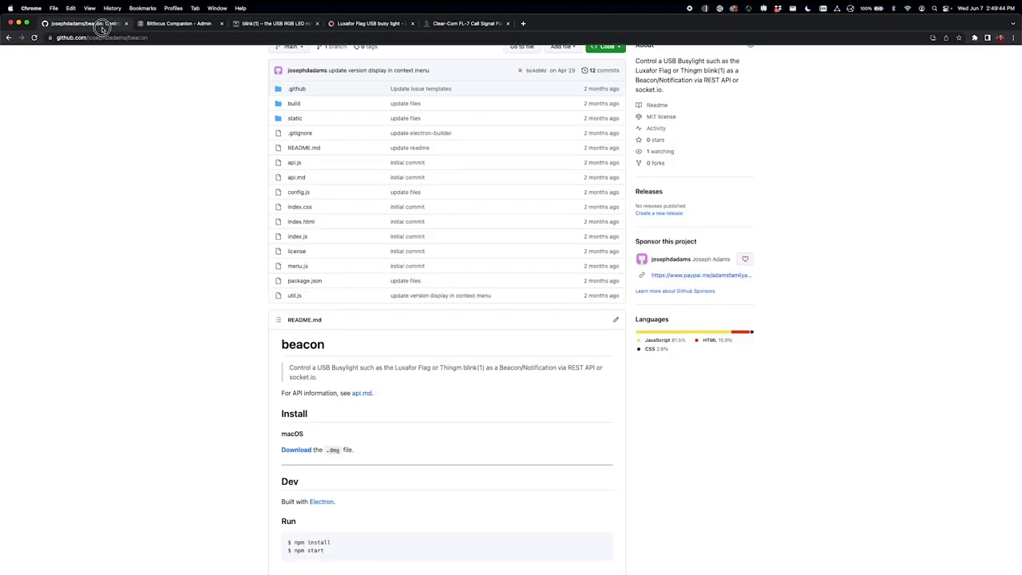
scroll(251, 285, up, 3)
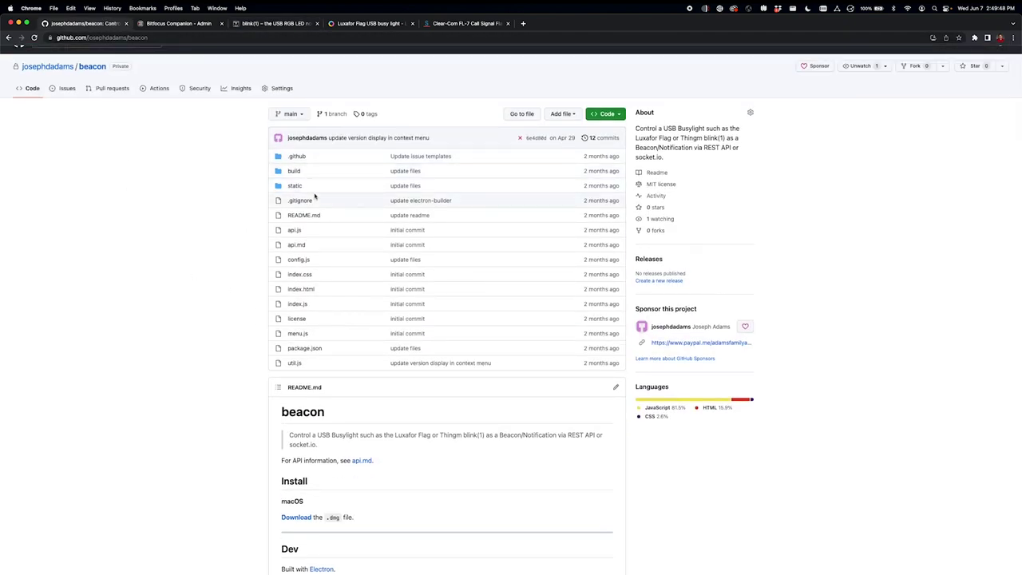
Step: Switch to Finder, preview the beacon app in the Applications folder, and examine beacon's options in the macOS menu bar
key(super+Tab)
key(super+Tab)
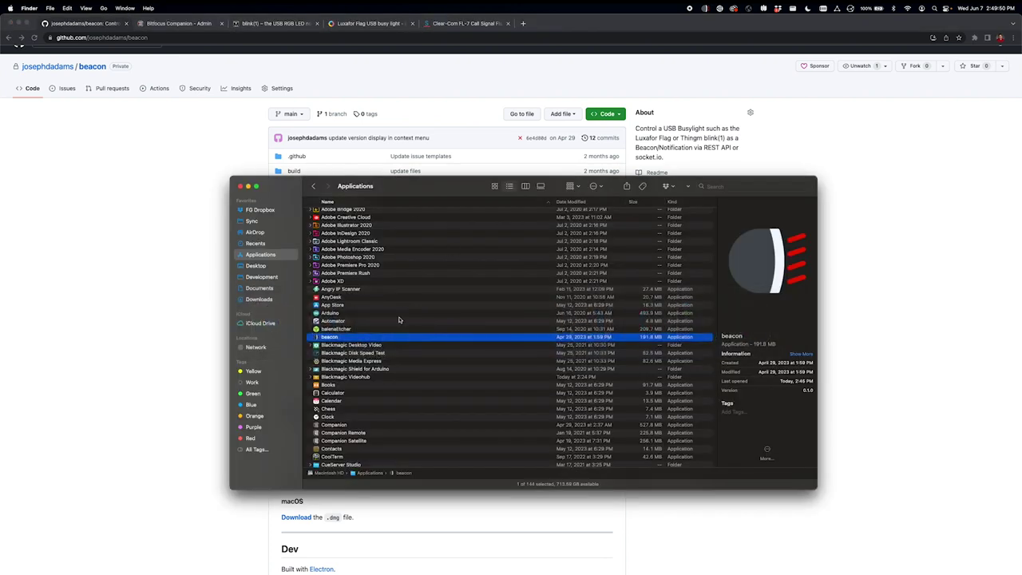
key(space)
key(space)
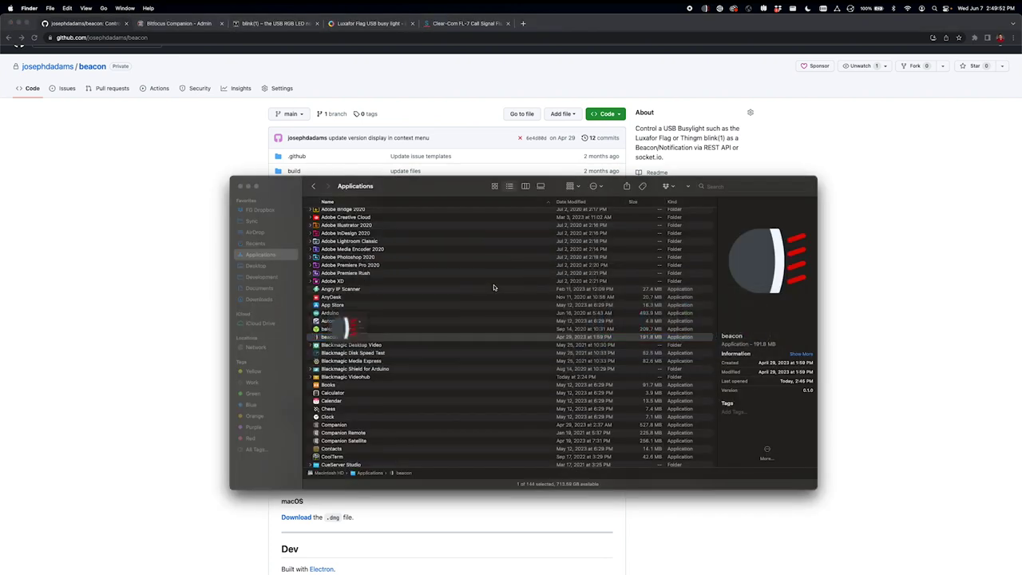
click(706, 9)
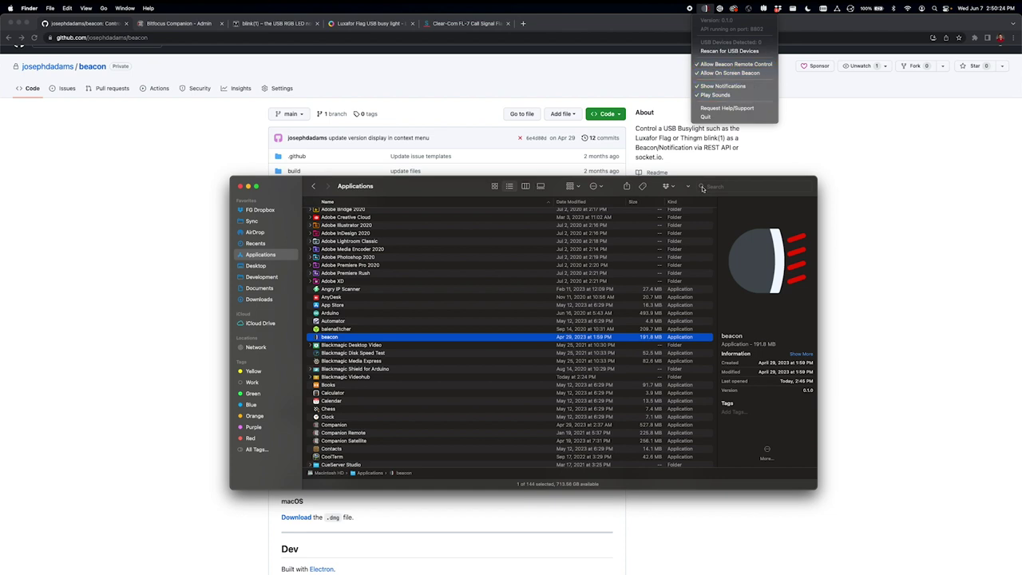
click(431, 189)
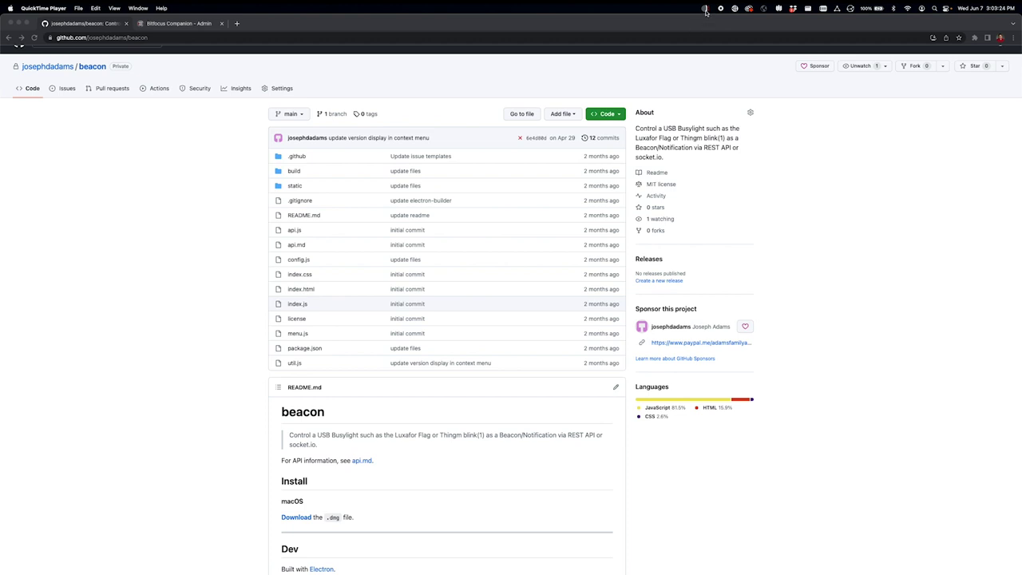
click(705, 9)
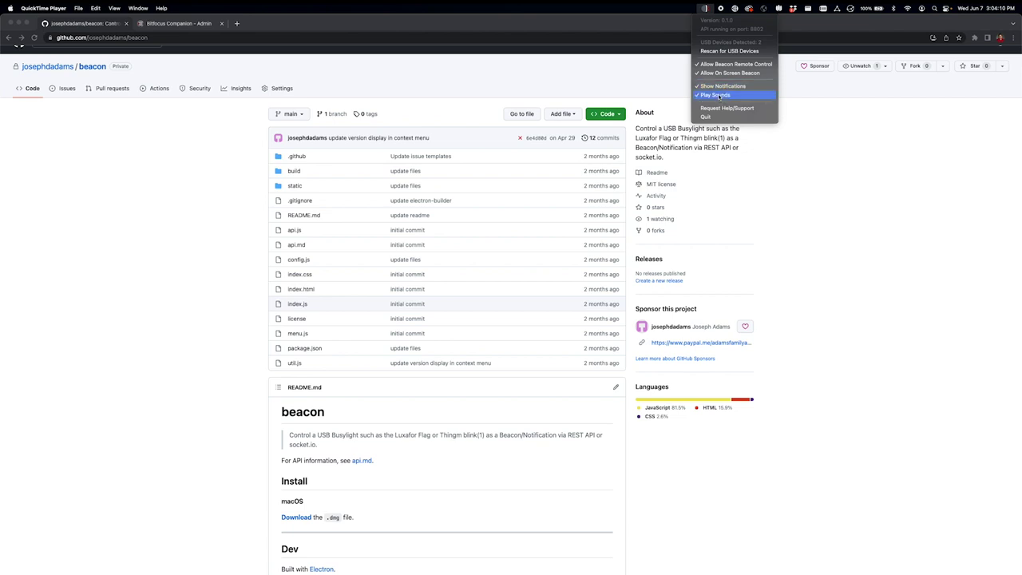
click(231, 139)
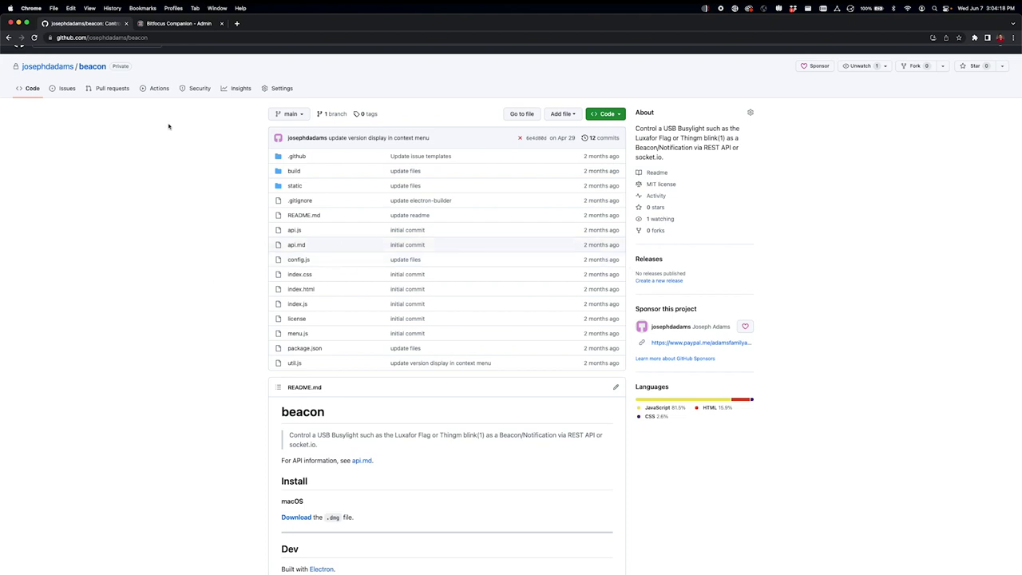
Step: Switch to Bitfocus Companion and save the beacon connection with IP address 127.0.0.1 and port 8802
click(197, 28)
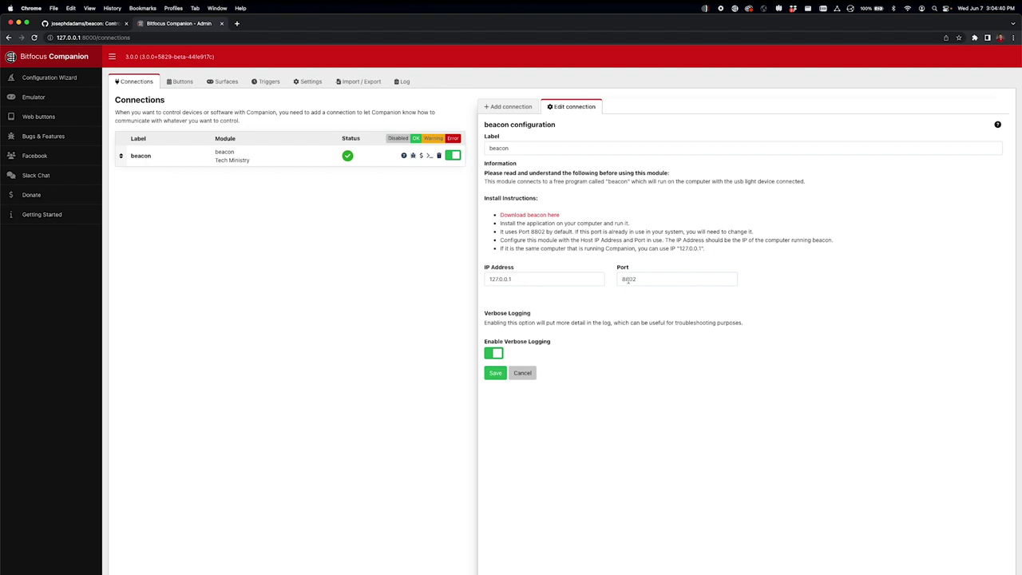
click(629, 280)
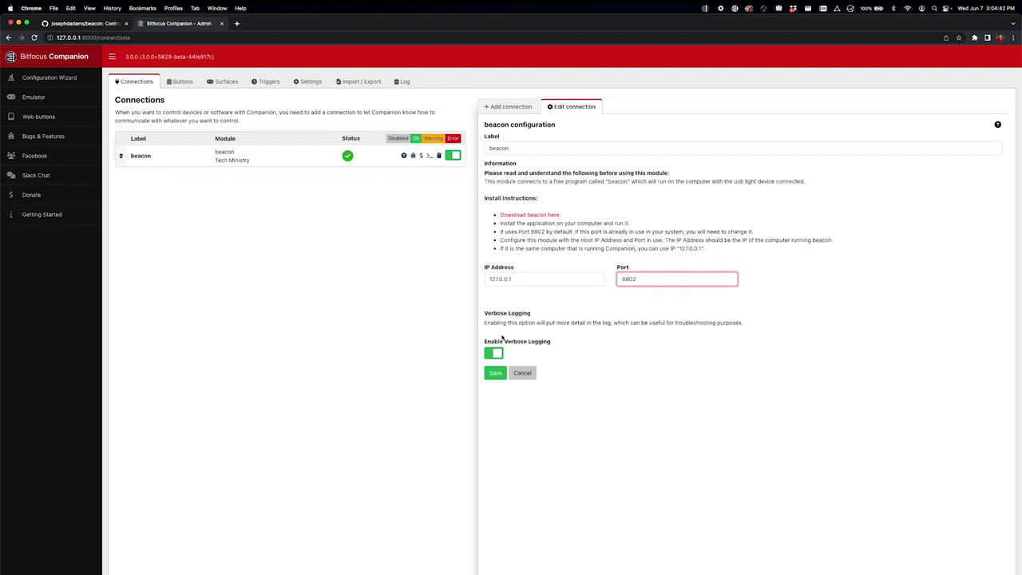
click(495, 373)
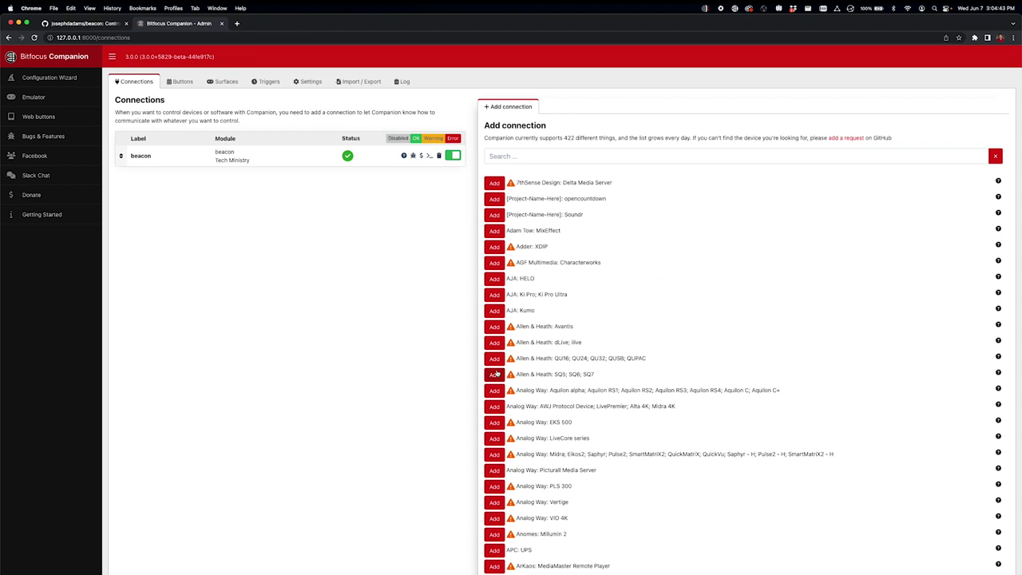
Step: Show the beacon connection's variables from the Buttons page
click(173, 83)
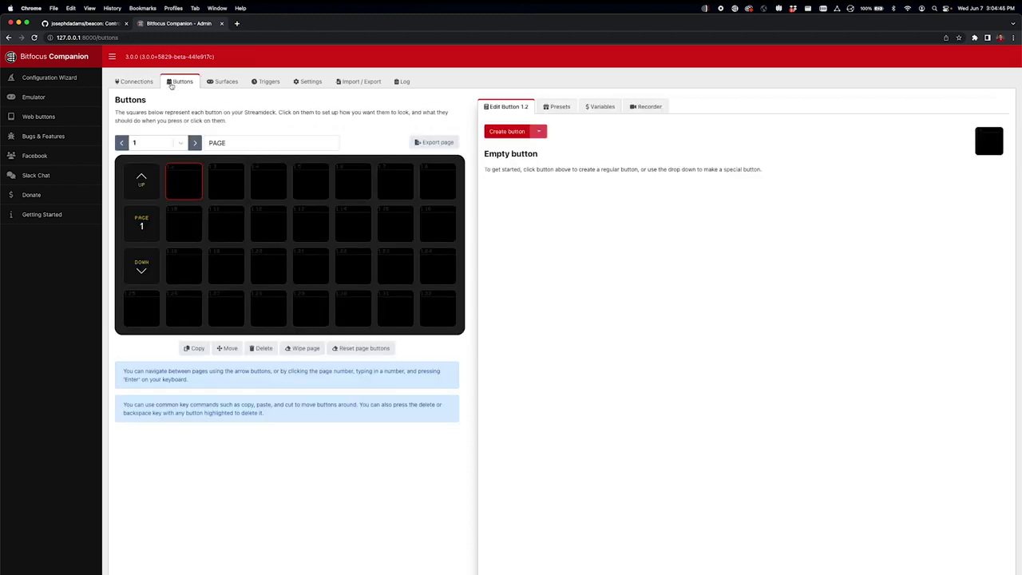
click(602, 107)
click(566, 174)
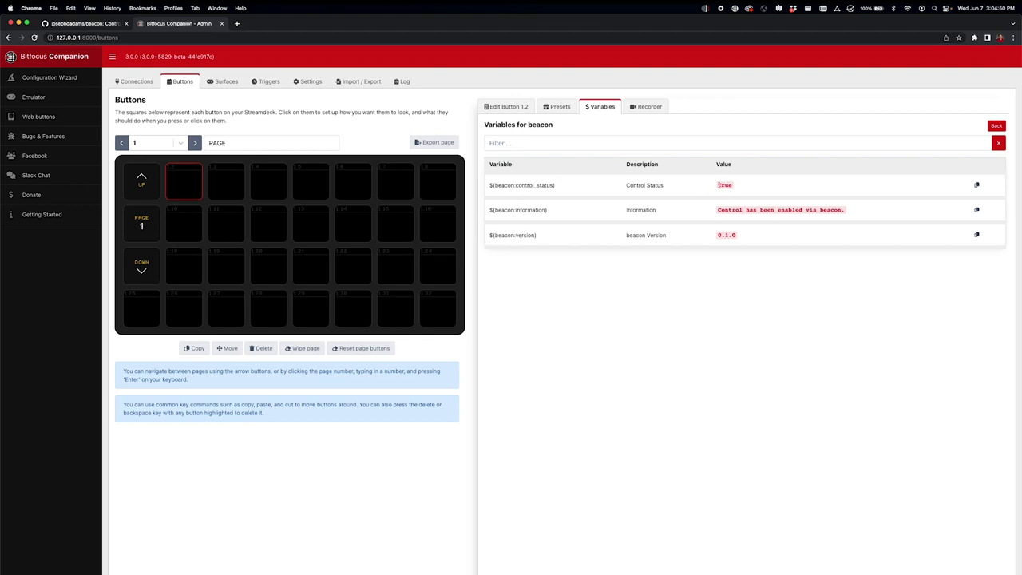
Step: Turn off Allow Beacon Remote Control in the beacon app and turn it back on to check the control status variable
click(709, 9)
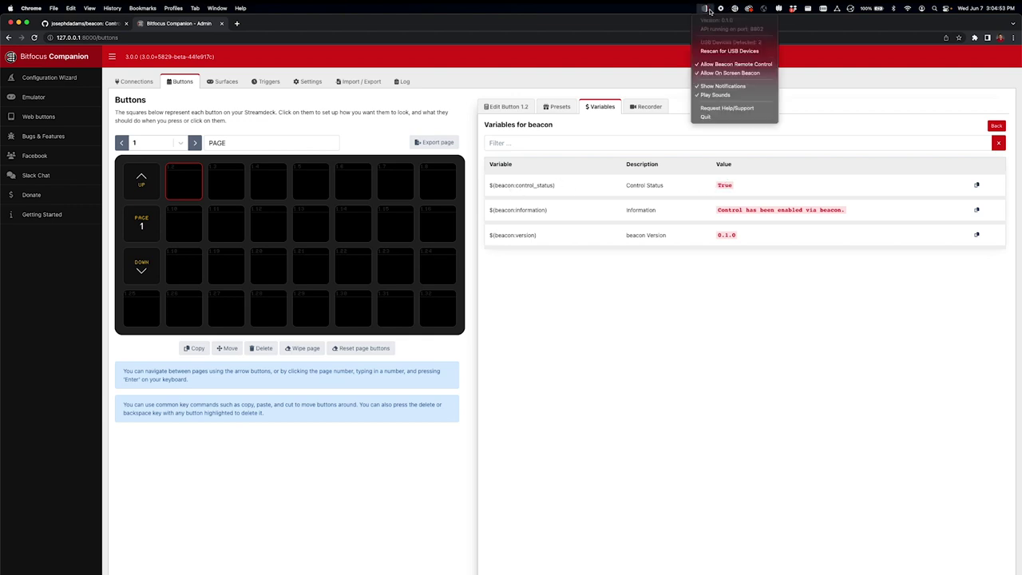
click(708, 68)
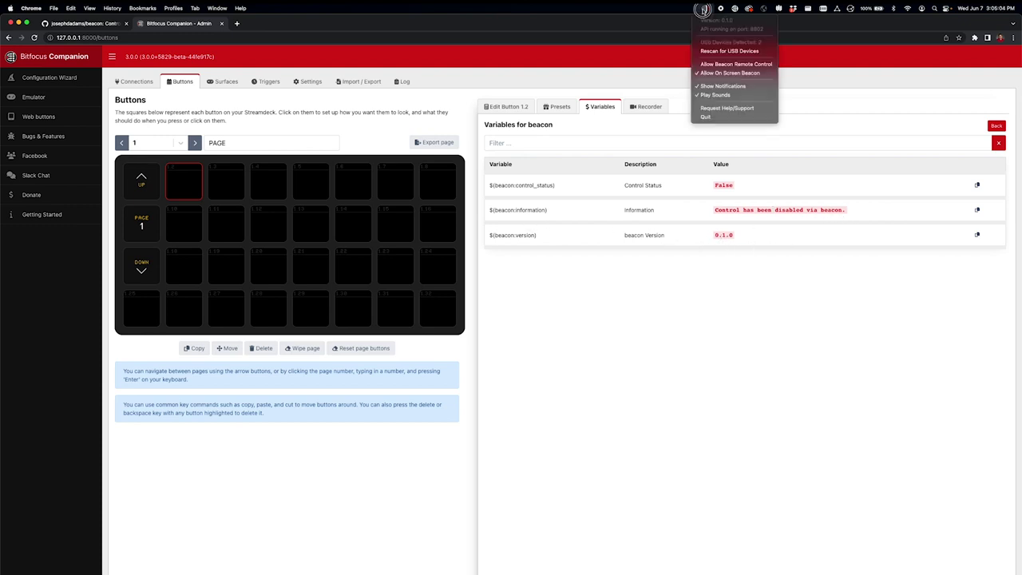
click(704, 10)
click(709, 64)
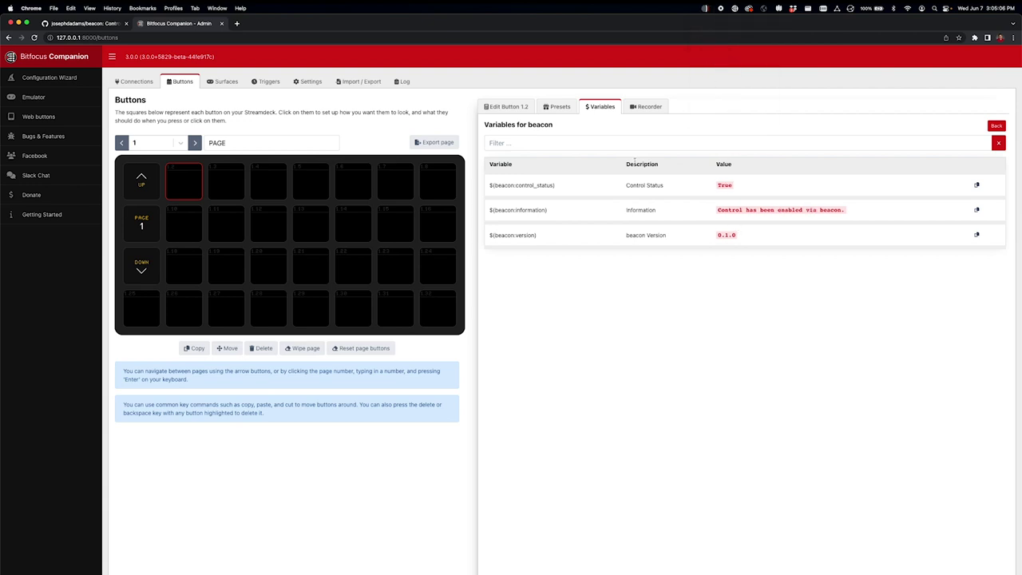
Step: Create a regular button in slot 1.2 and set its text to "flash red"
click(194, 180)
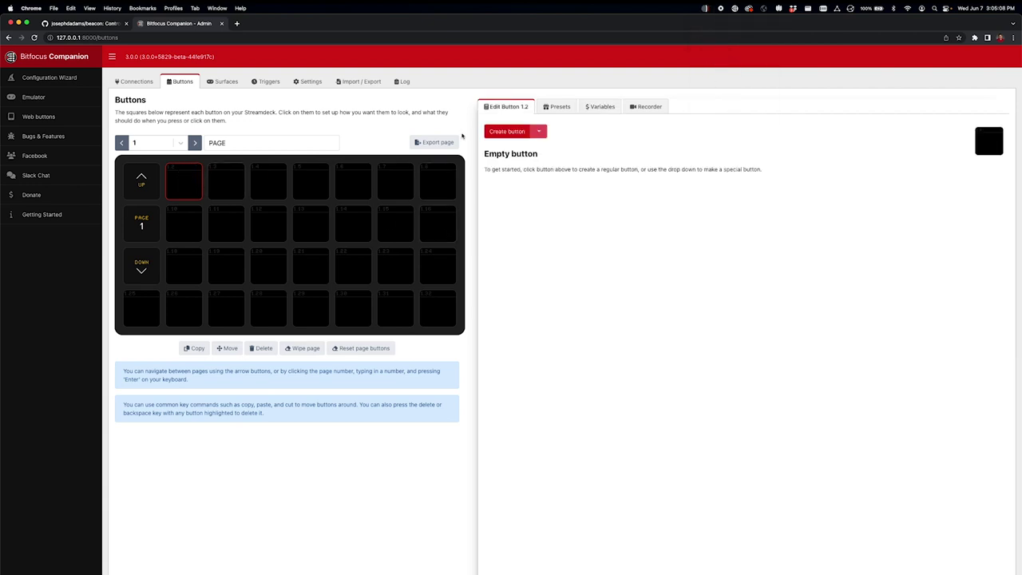
click(505, 132)
click(511, 165)
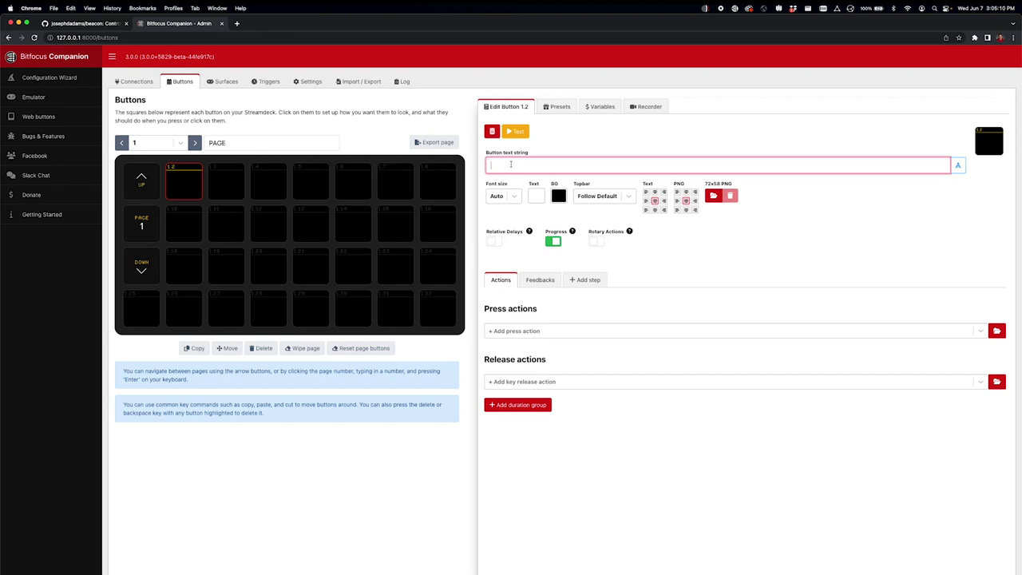
text(flash red)
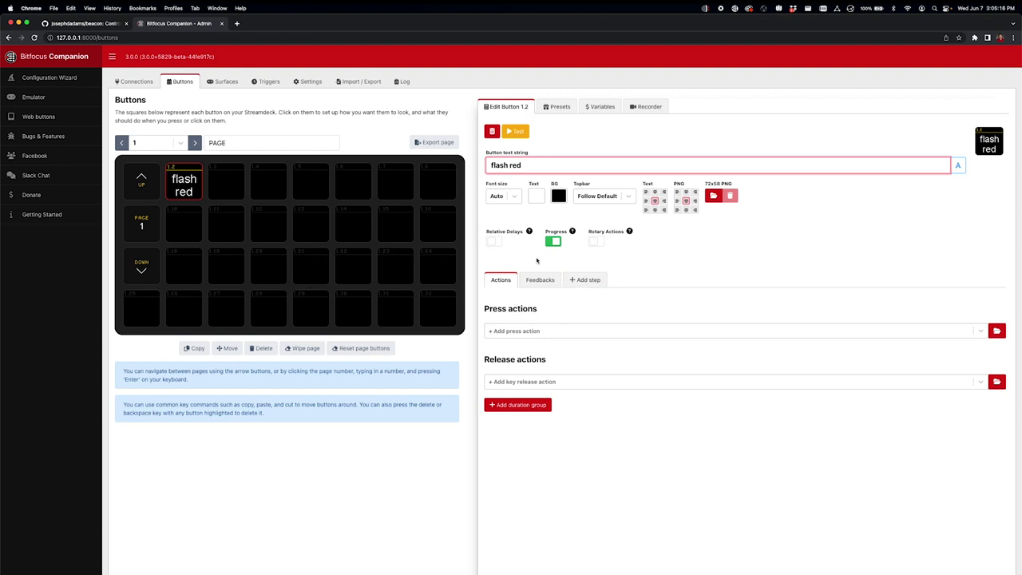
Step: Replace the text of button 1.2 with "Alert Me"
triple_click(525, 167)
text(a)
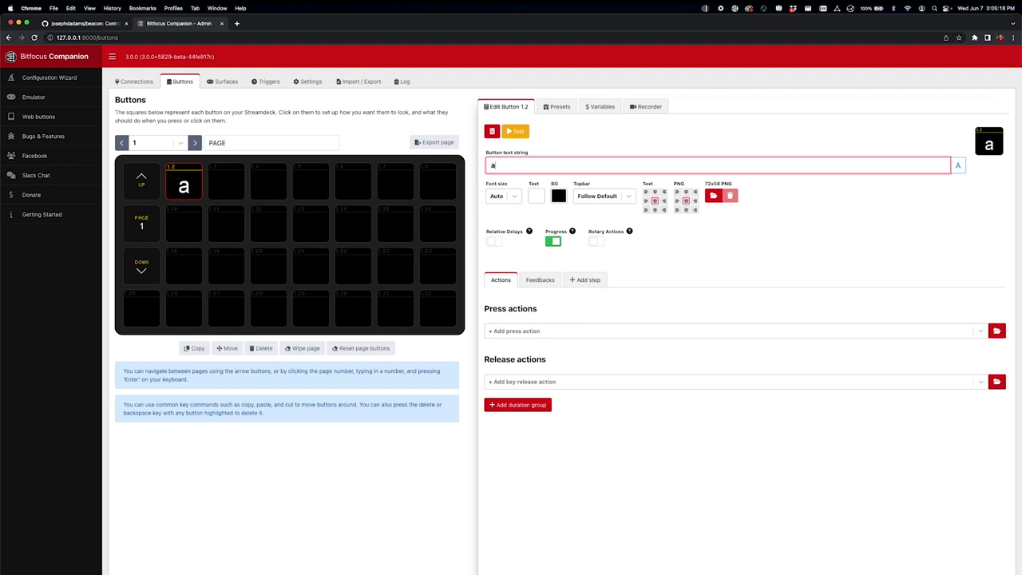
key(BackSpace)
text(Alert)
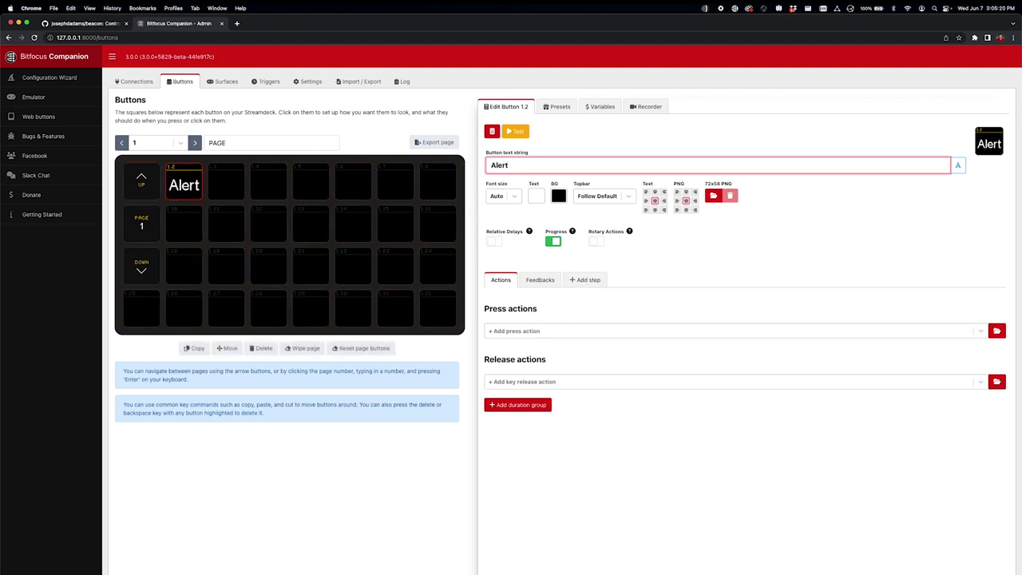
text( Me)
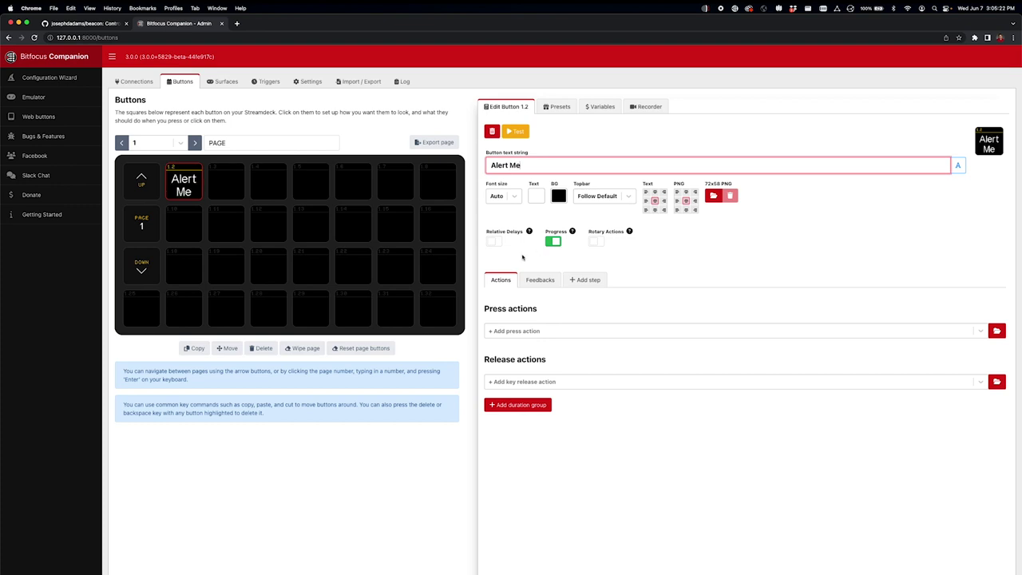
Step: Add the beacon "Flash Beacon to Color" action as a press action of the Alert Me button
click(521, 331)
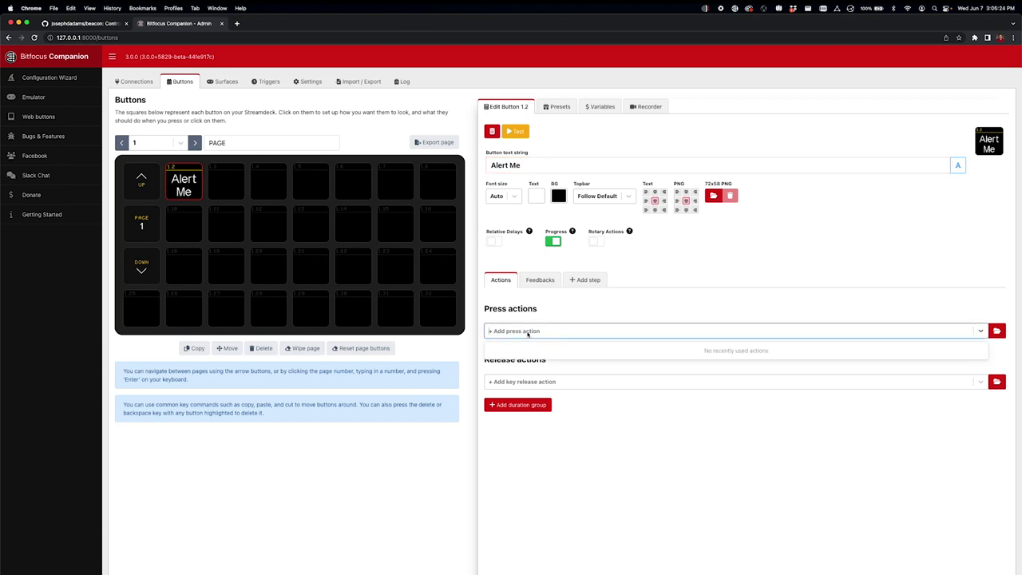
click(996, 330)
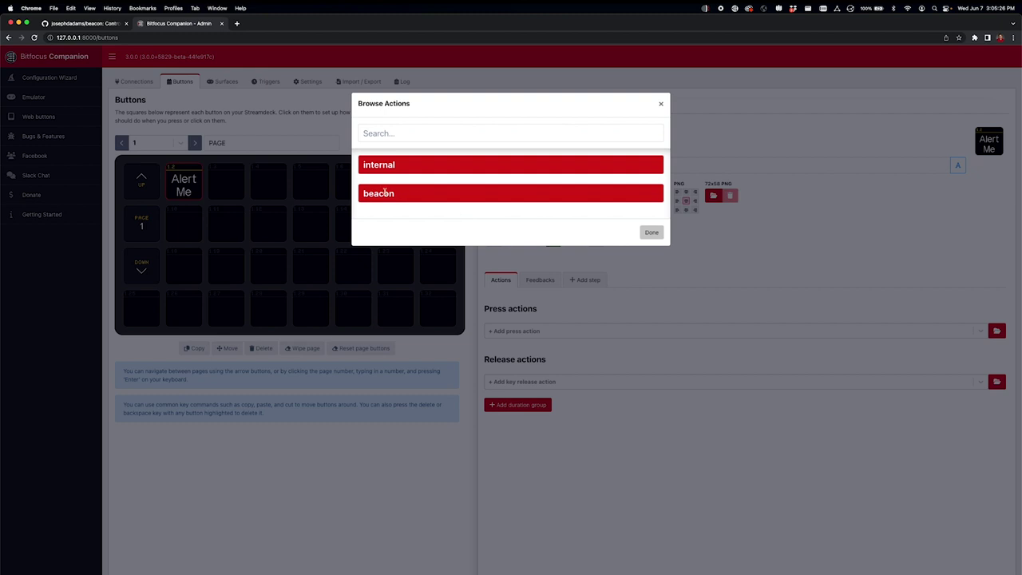
click(385, 193)
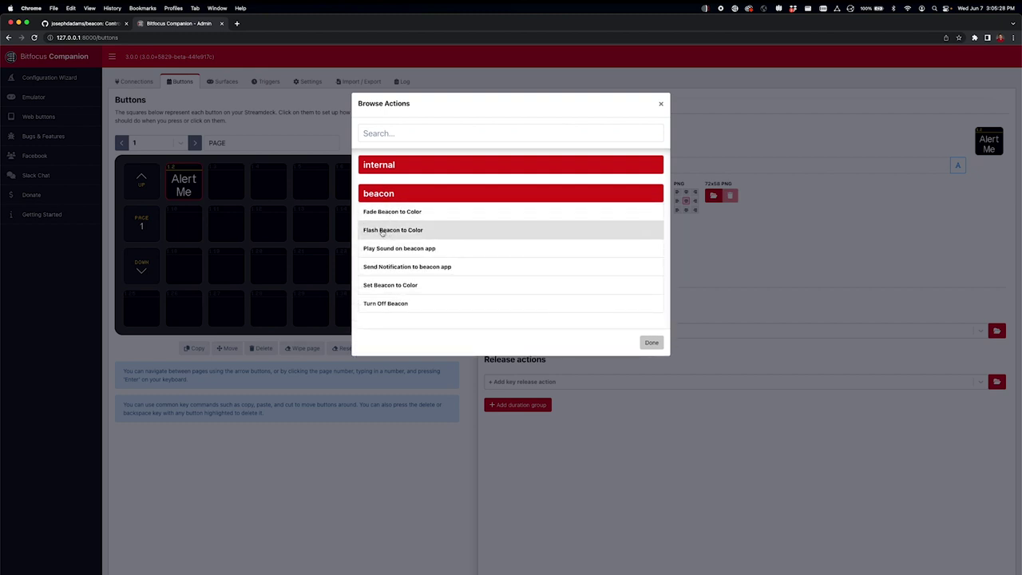
click(407, 232)
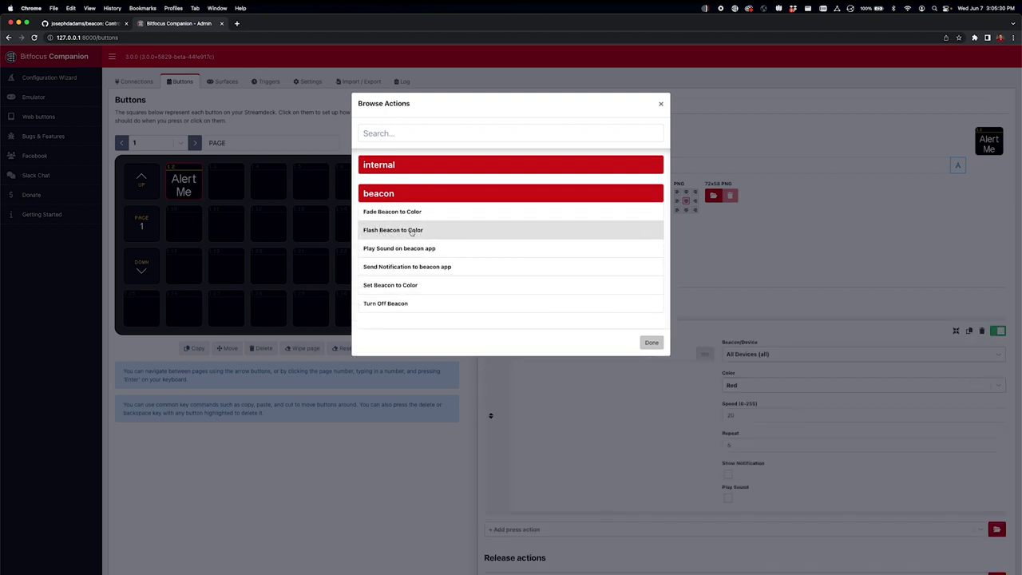
click(701, 315)
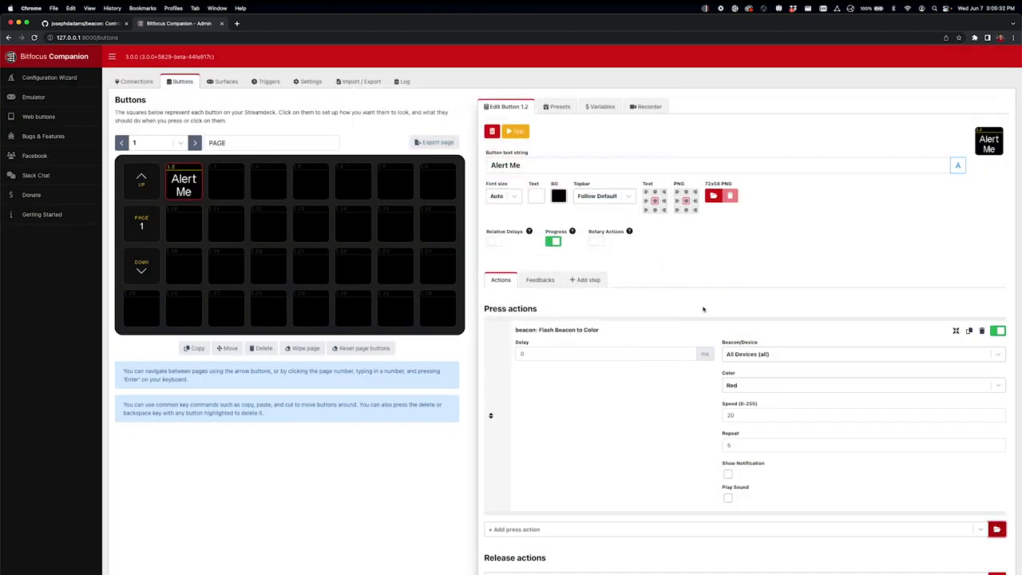
Step: Target All Devices (all) in the flash action and enable Show Notification
click(751, 356)
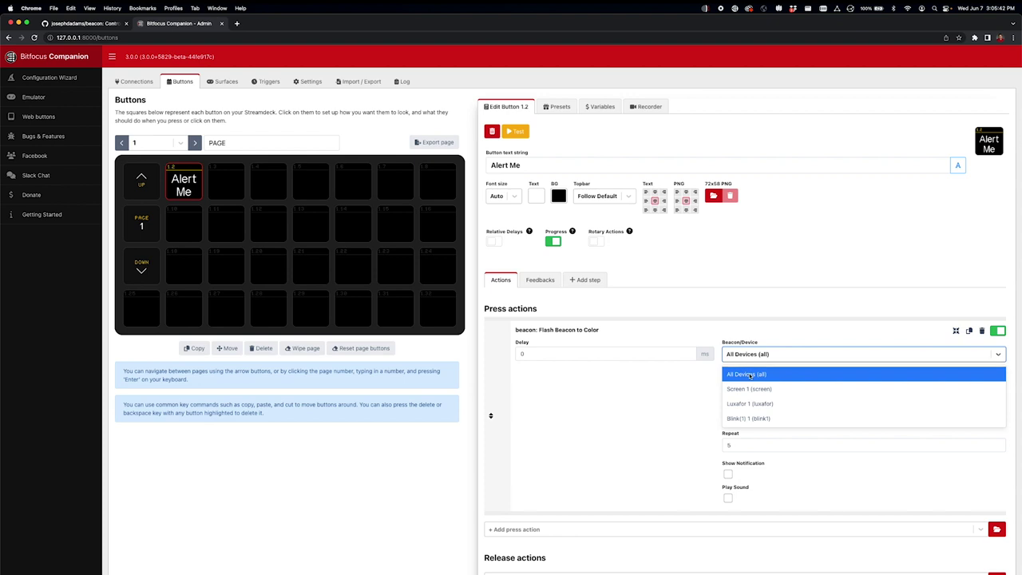
click(749, 375)
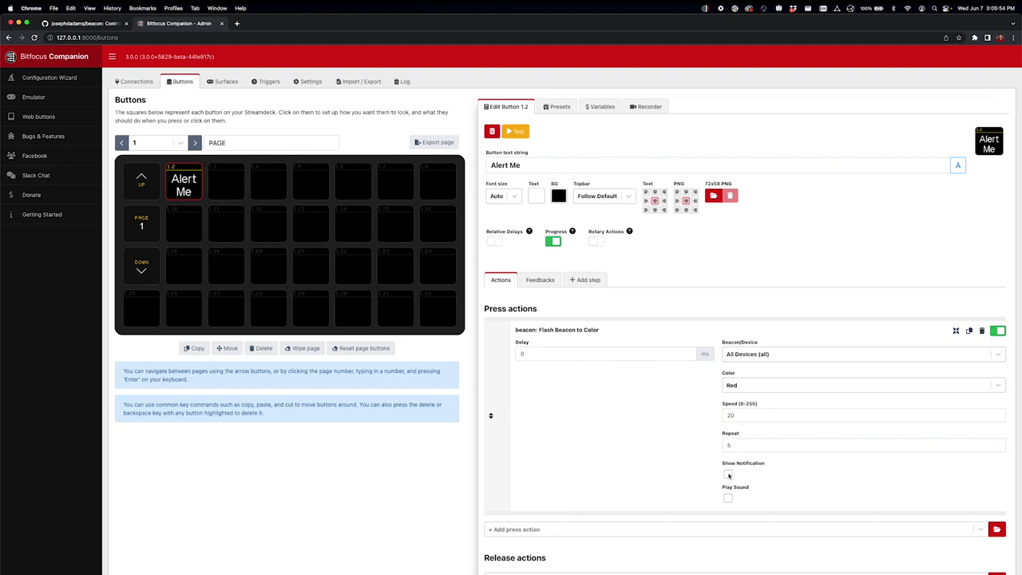
click(727, 475)
scroll(730, 474, down, 1)
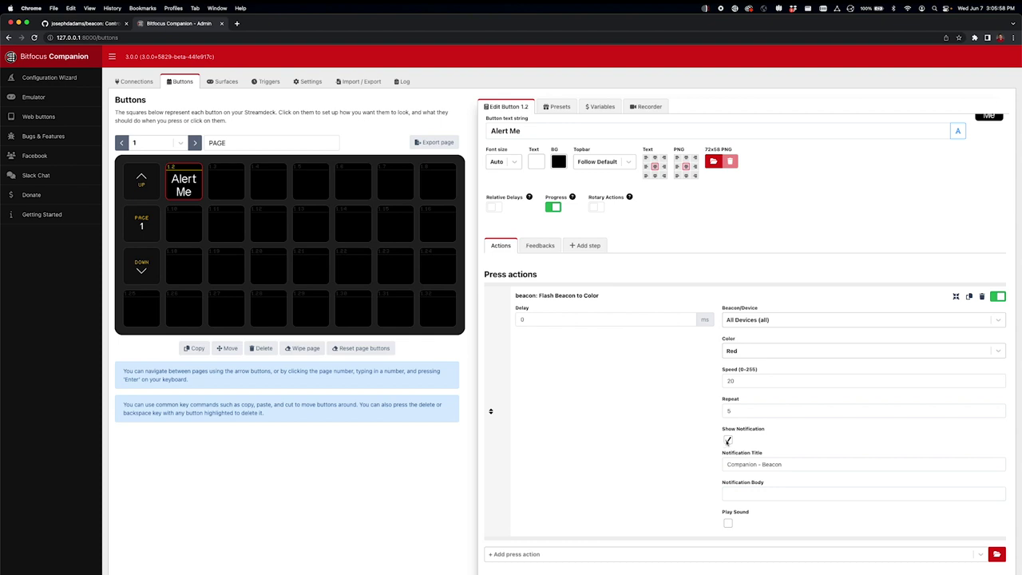
Step: Disable Show Notification in the flash action, enable Play Sound and review the list of available sounds
click(727, 439)
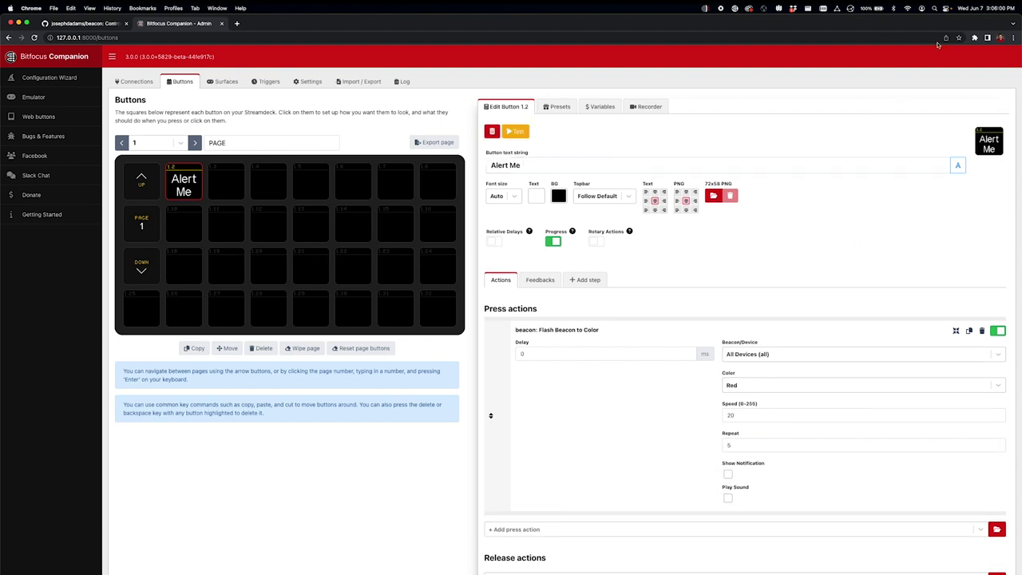
click(728, 498)
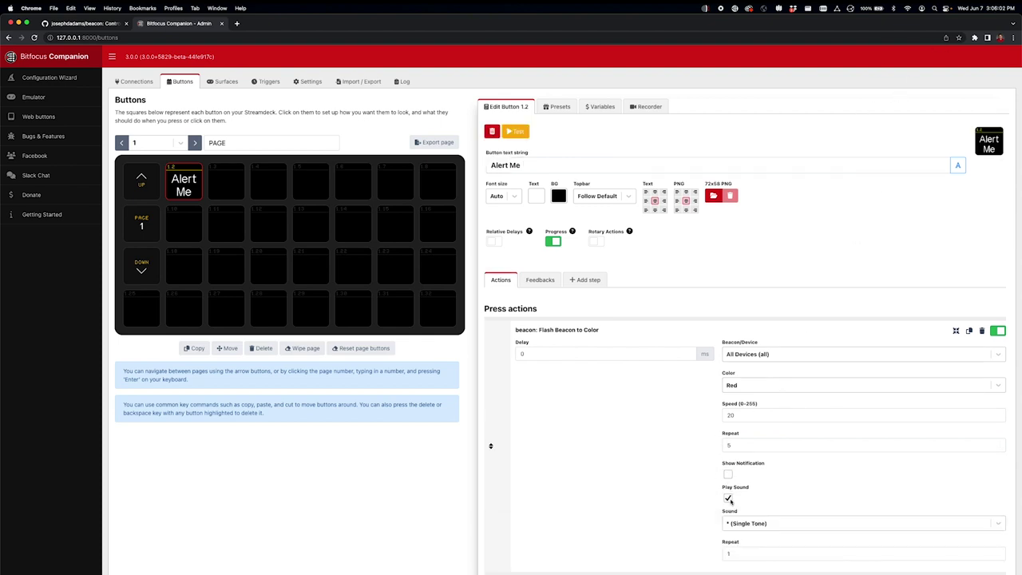
scroll(730, 500, down, 2)
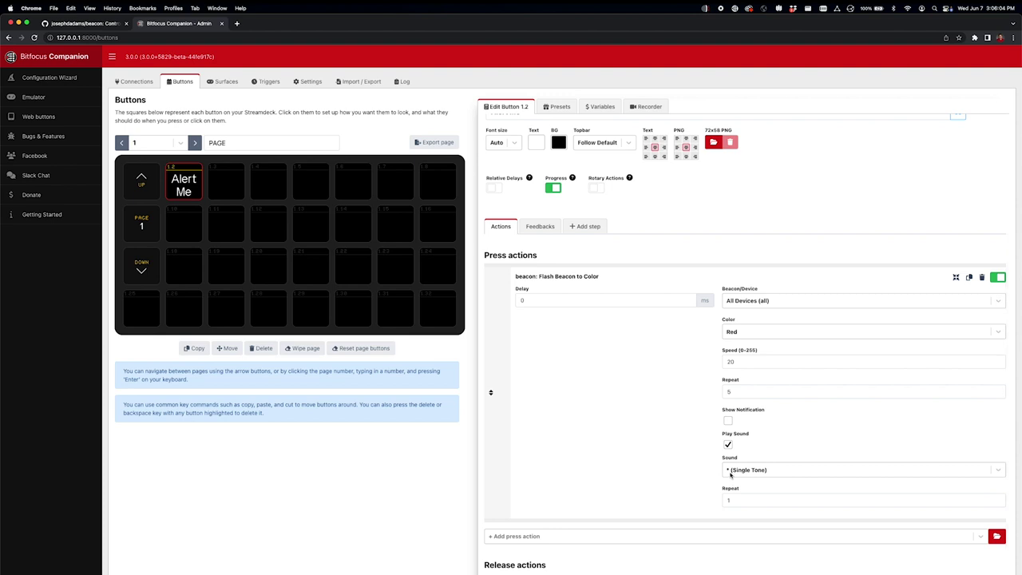
click(732, 472)
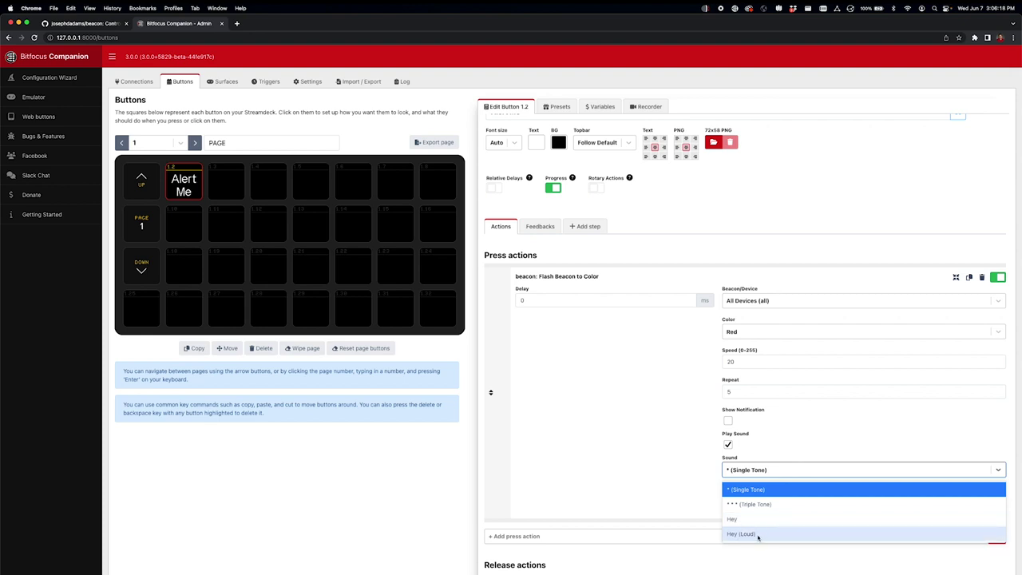
click(670, 476)
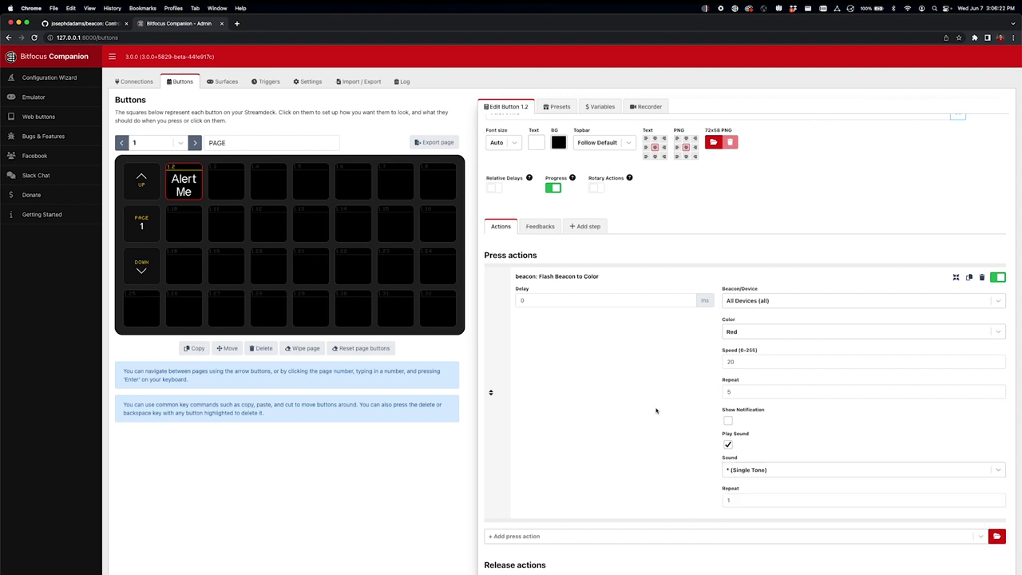
Step: Test the Alert Me button with the Single Tone sound
scroll(650, 397, up, 1)
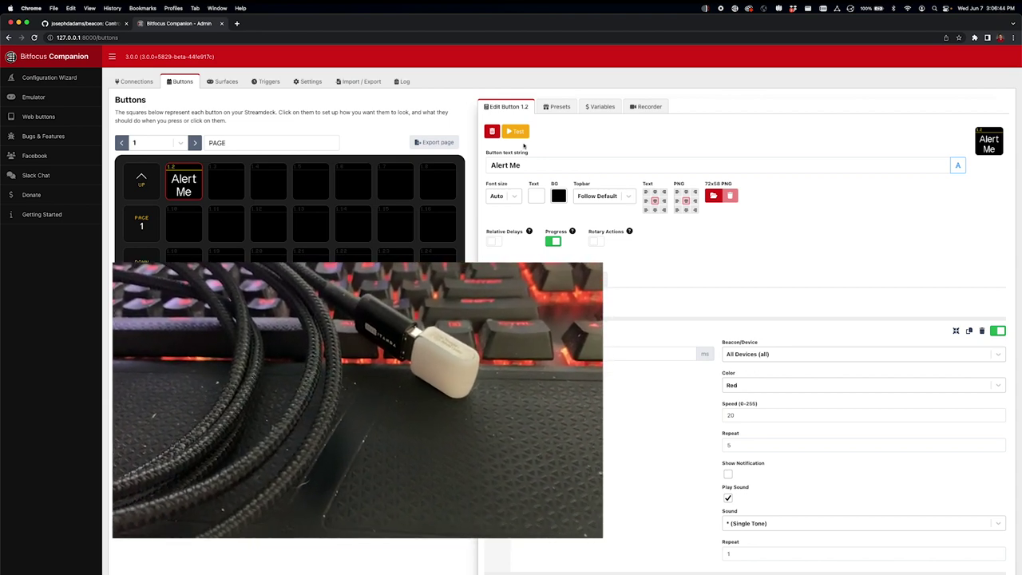
click(516, 131)
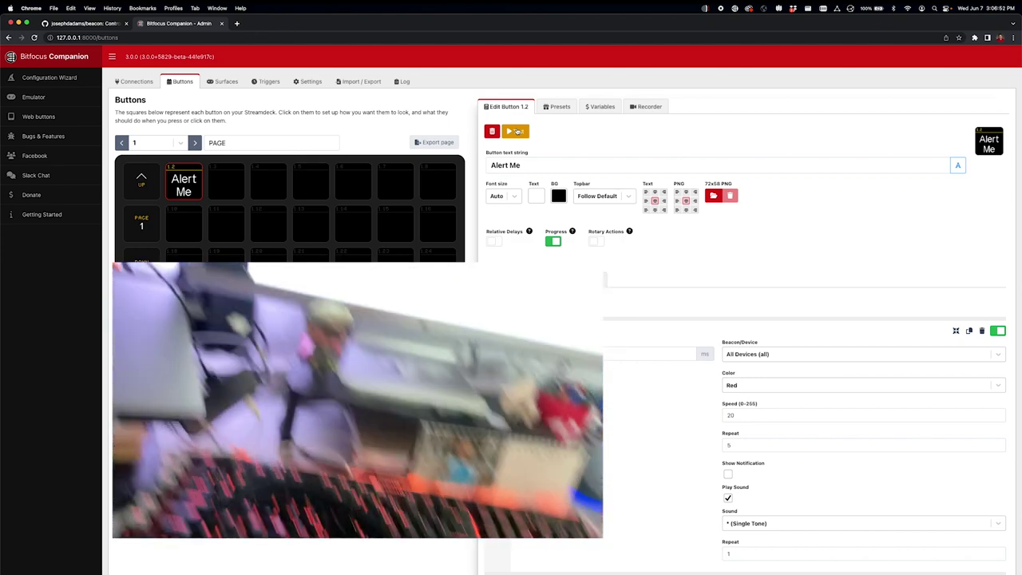
click(518, 131)
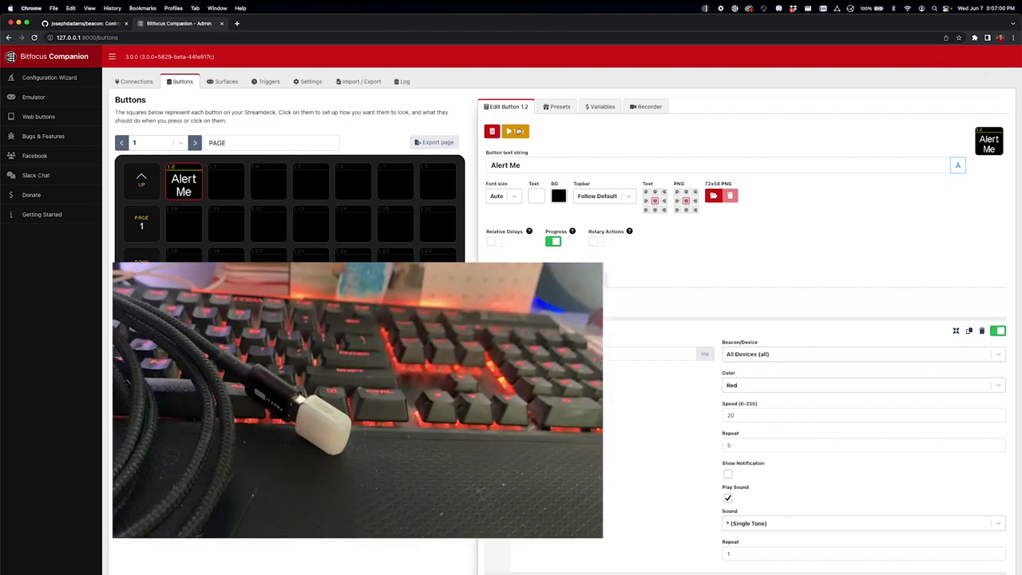
click(518, 132)
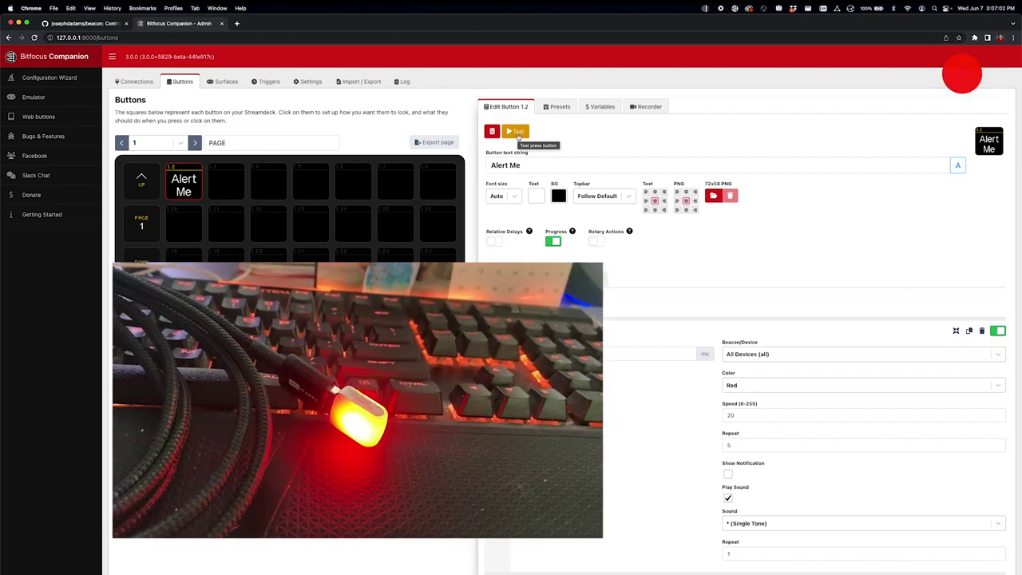
Step: Change the flash action's sound to Triple Tone and test the Alert Me button
click(741, 524)
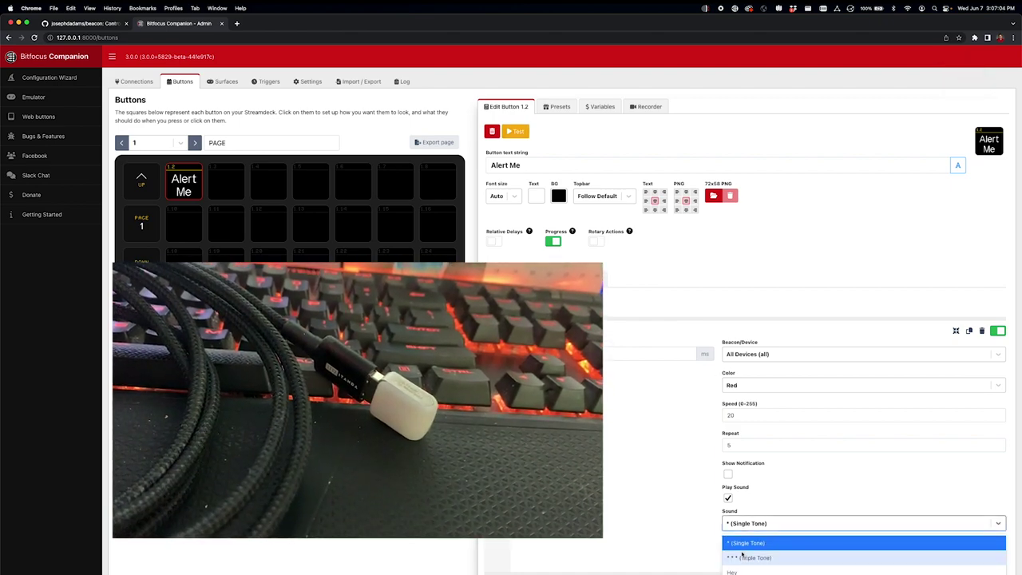
click(744, 556)
click(526, 134)
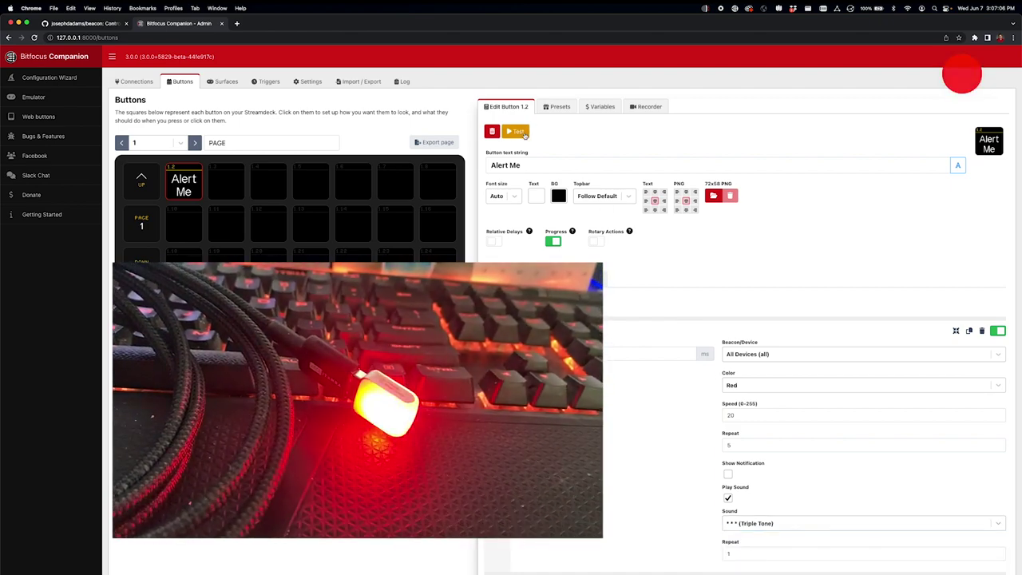
Step: Change the flash action's sound to Hey and test the Alert Me button
click(744, 524)
click(734, 572)
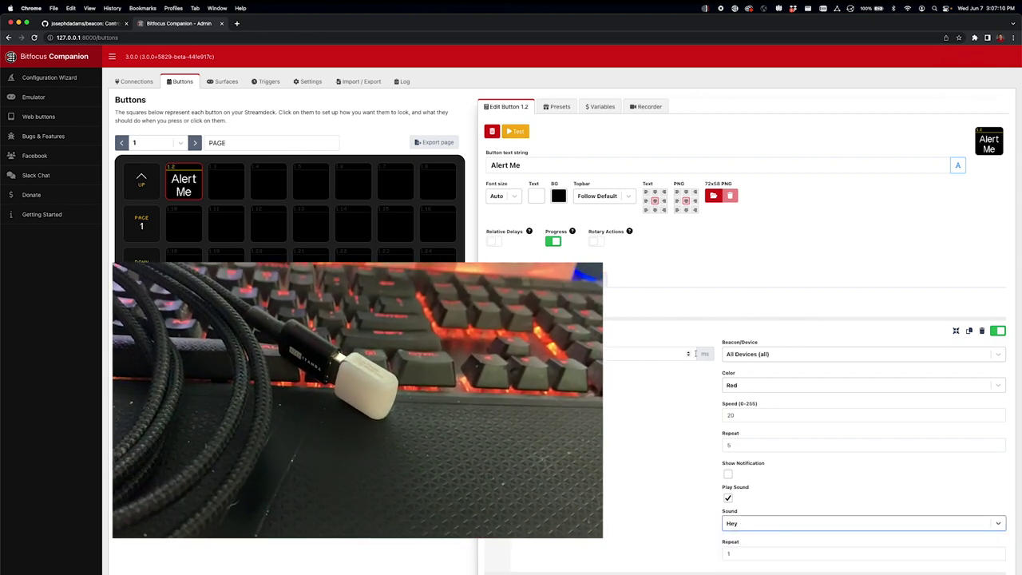
click(517, 135)
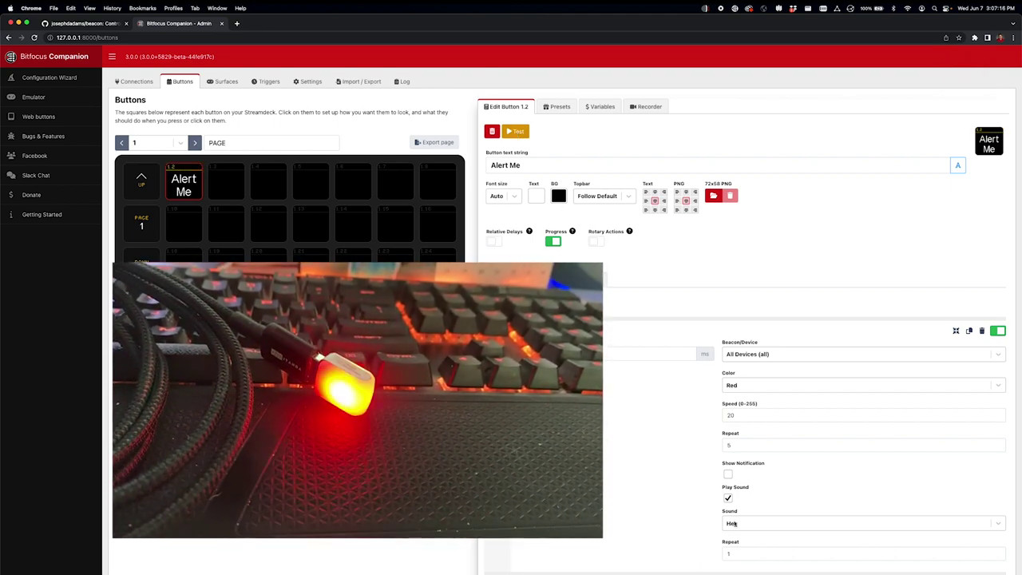
click(744, 447)
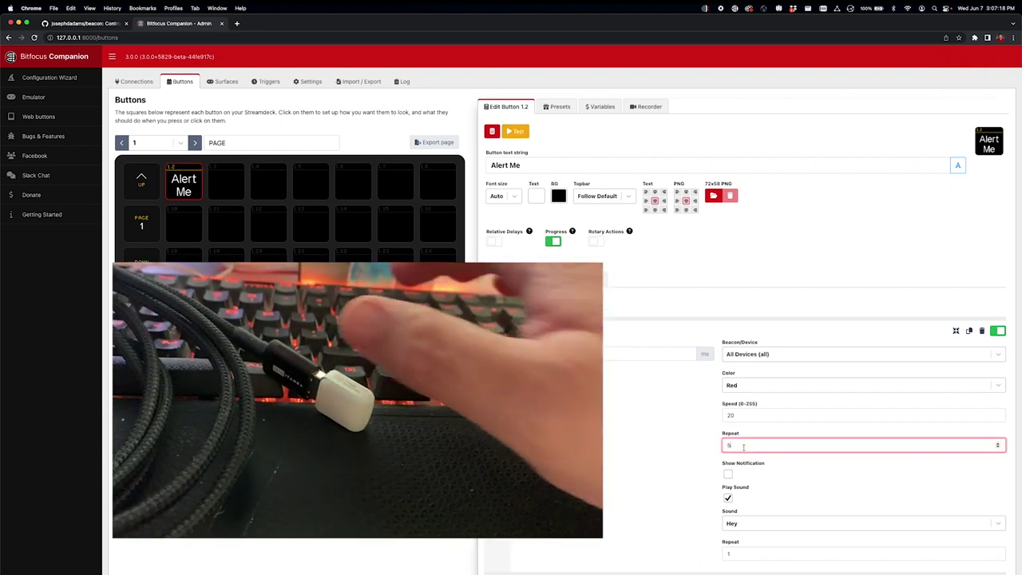
text(10)
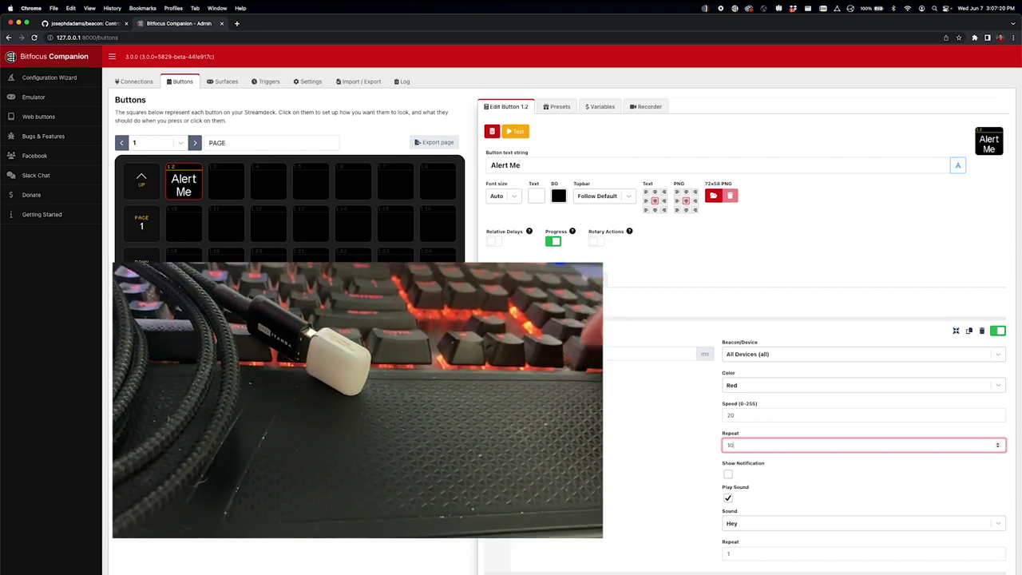
click(664, 447)
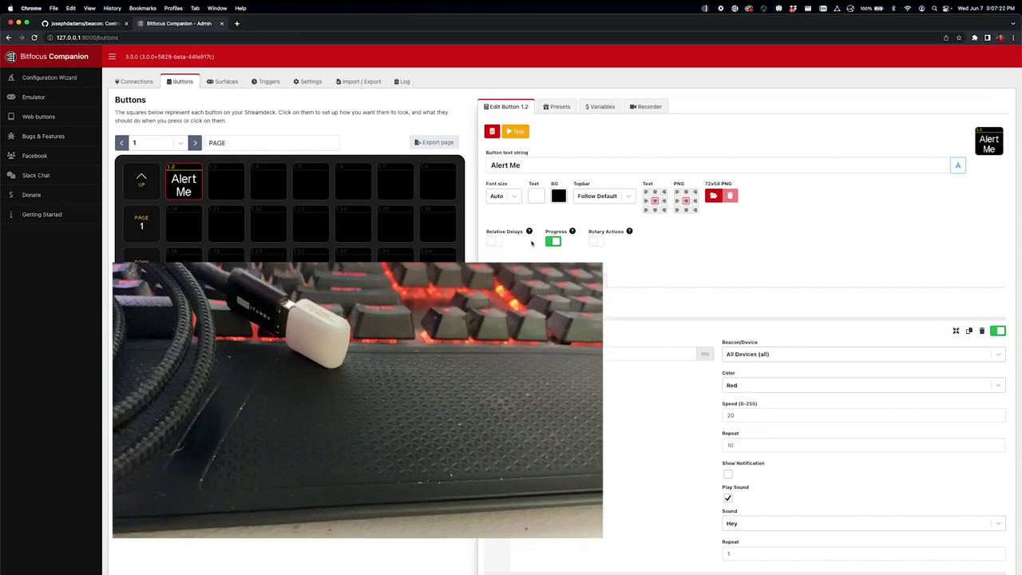
double_click(742, 447)
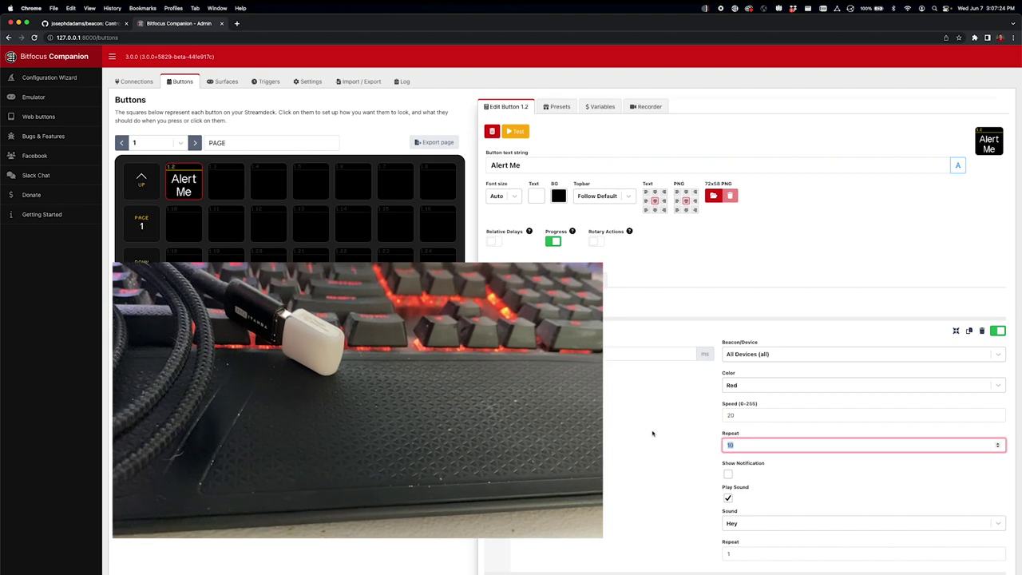
text(5)
click(621, 472)
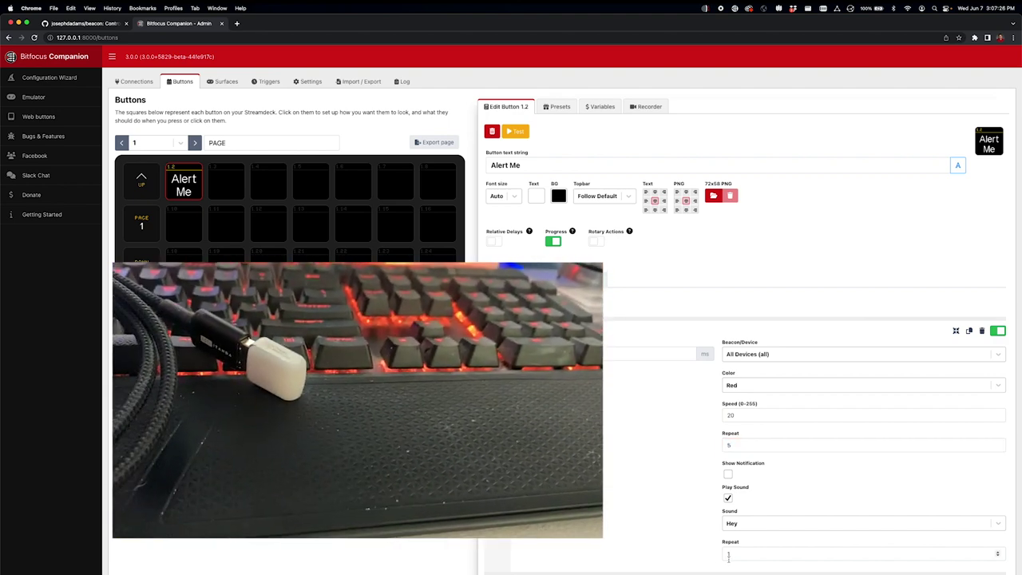
Step: Set the sound's repeat count to 5 in the flash action and test the Alert Me button
click(734, 552)
text(5)
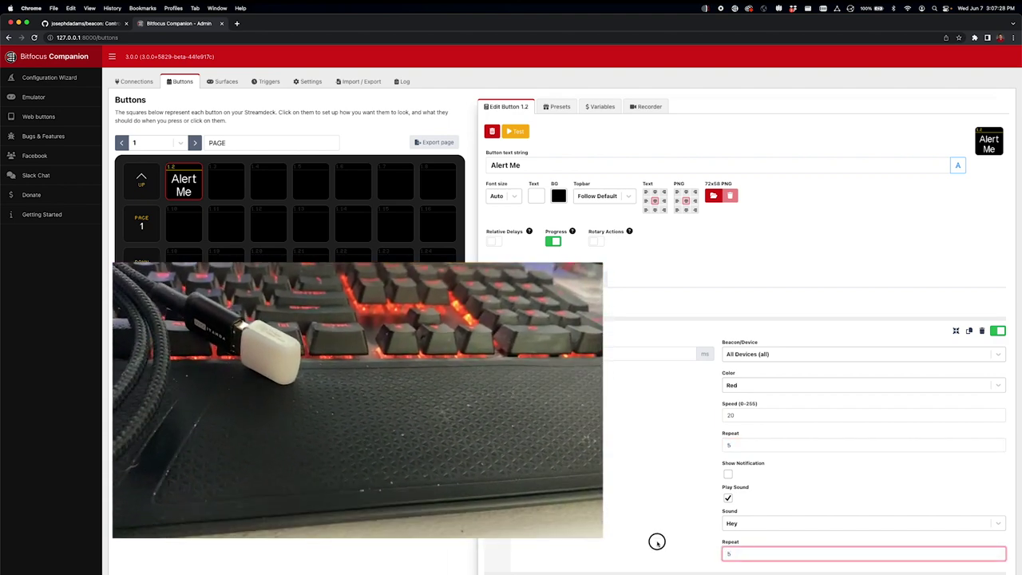
click(657, 540)
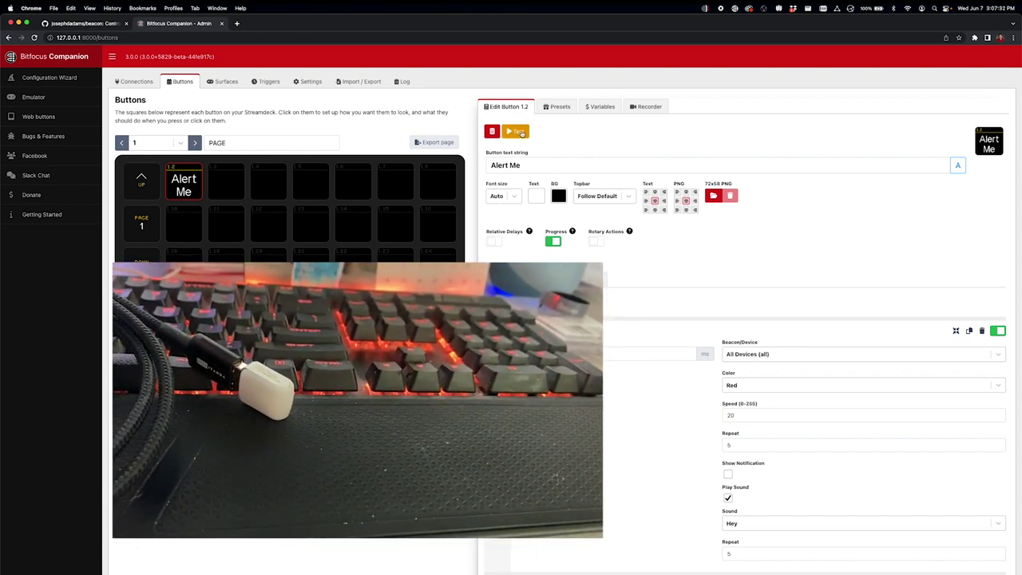
click(525, 135)
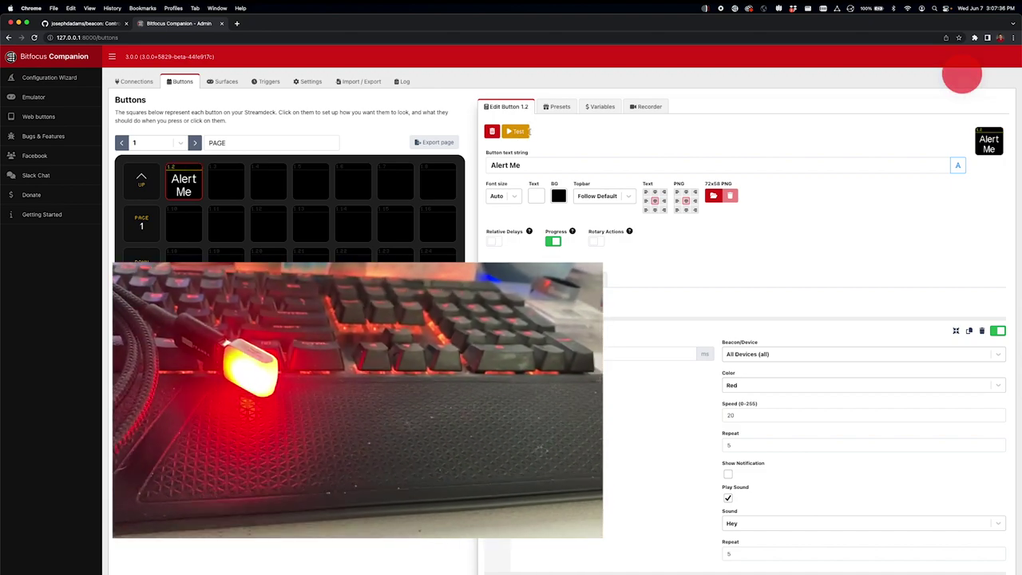
Step: Switch the flash action's sound back to Single Tone and test the repeated tone
click(734, 524)
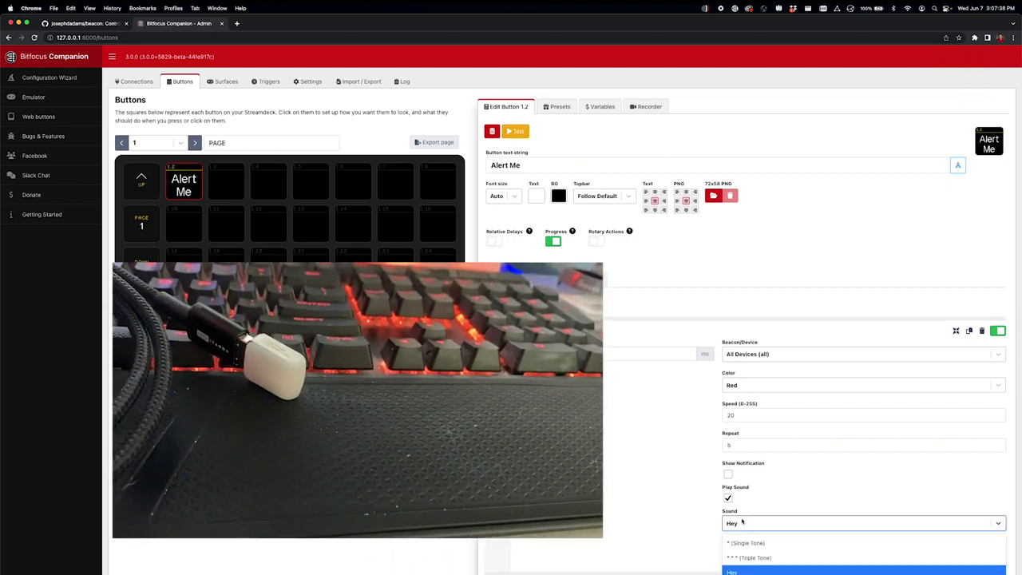
click(749, 543)
click(516, 131)
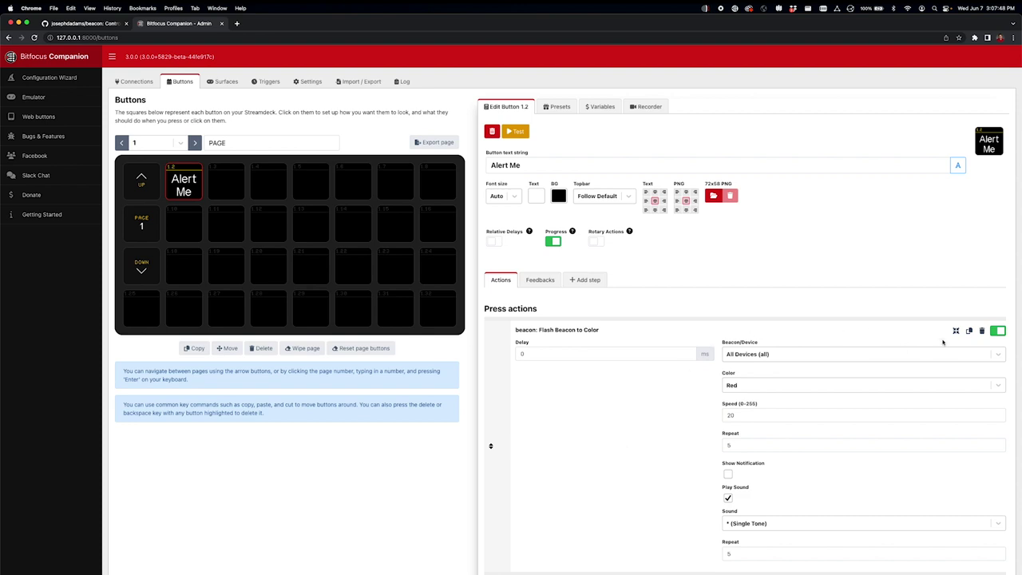
Step: Replace the flash press action with the beacon "Set Beacon to Color" action and test the Alert Me button
click(982, 331)
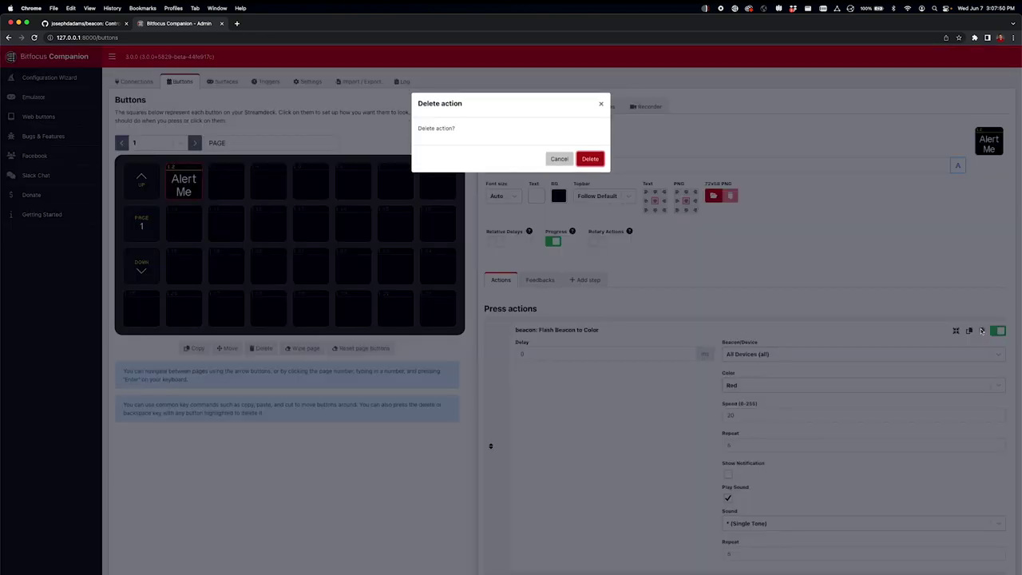
key(Return)
click(996, 331)
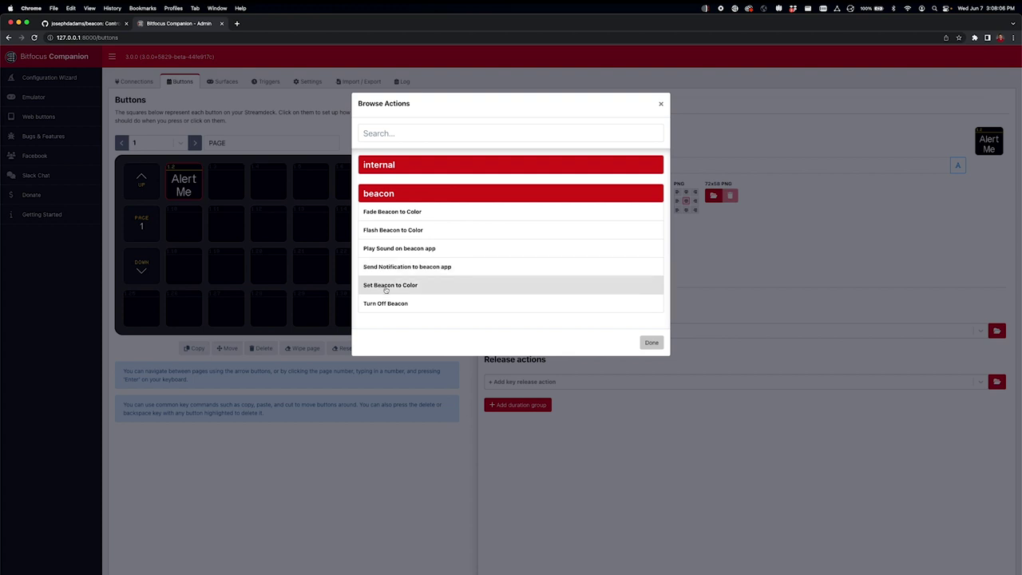
click(386, 287)
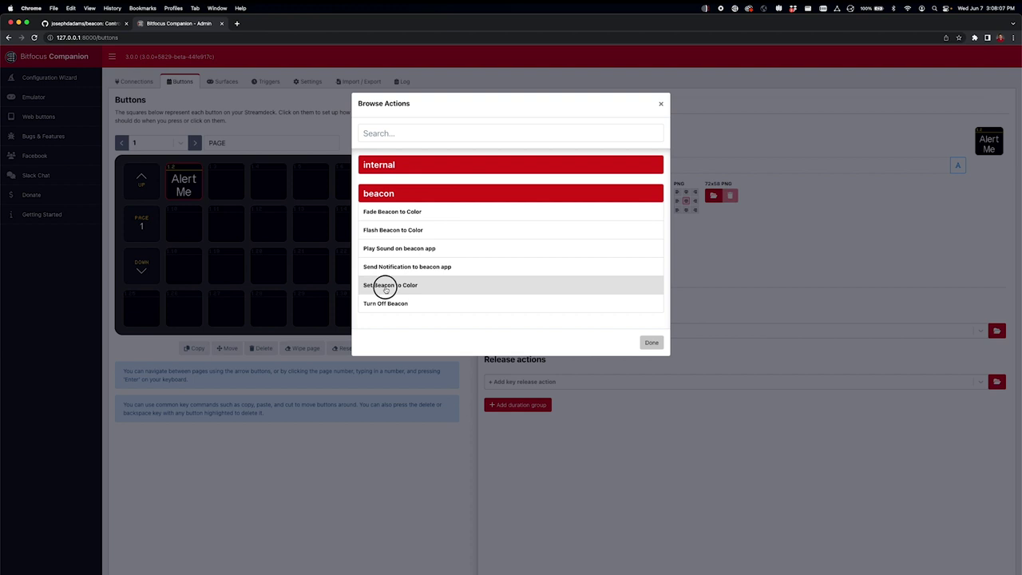
click(651, 343)
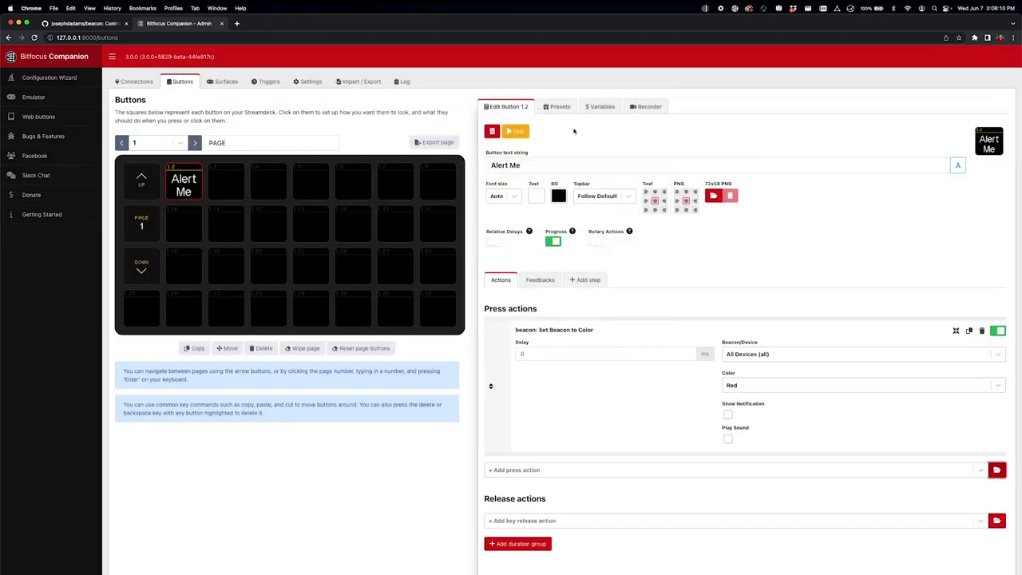
click(519, 132)
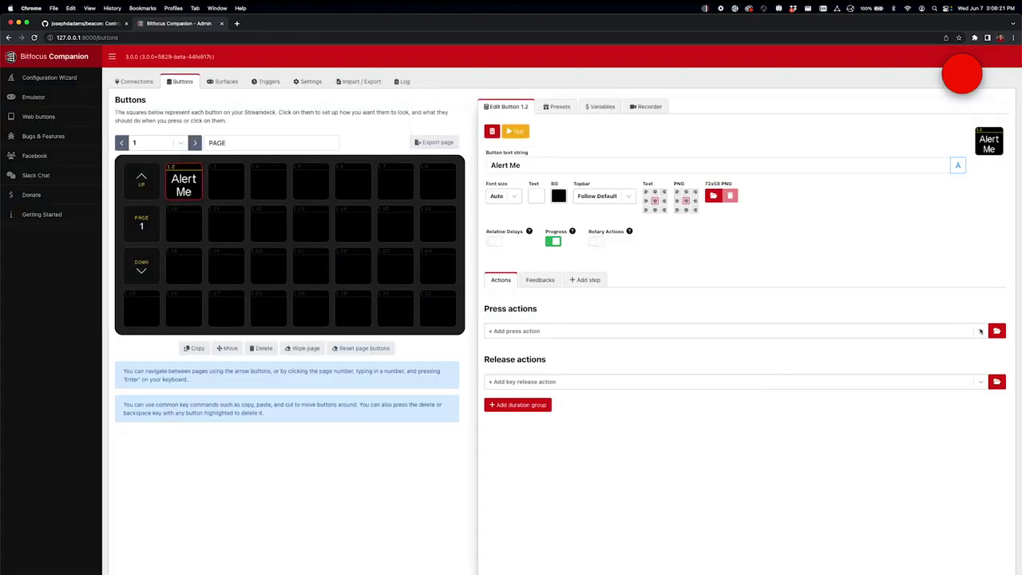
Step: Use the beacon "Turn Off Beacon" action as the button's only press action and test it
click(995, 331)
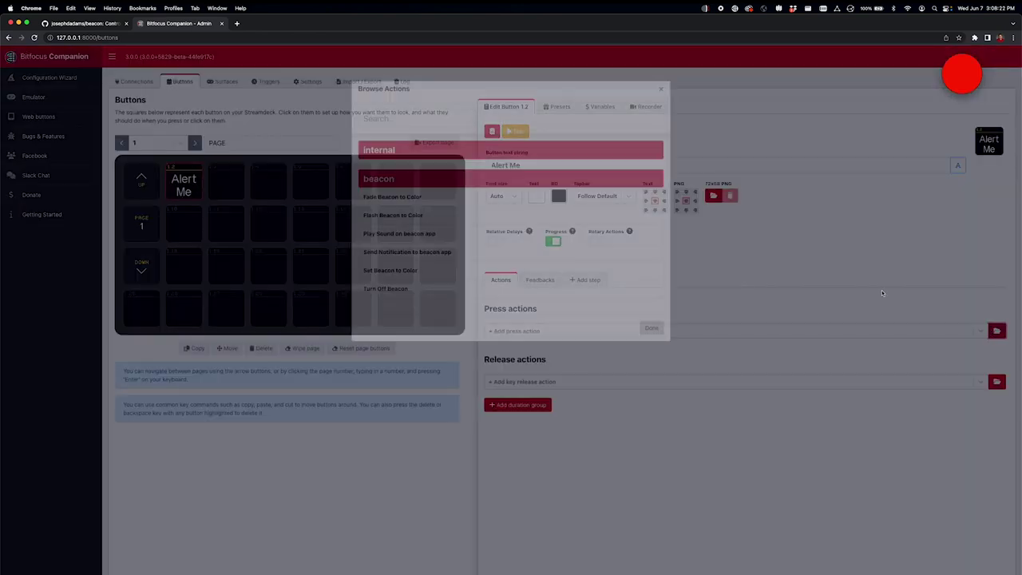
click(386, 304)
click(652, 341)
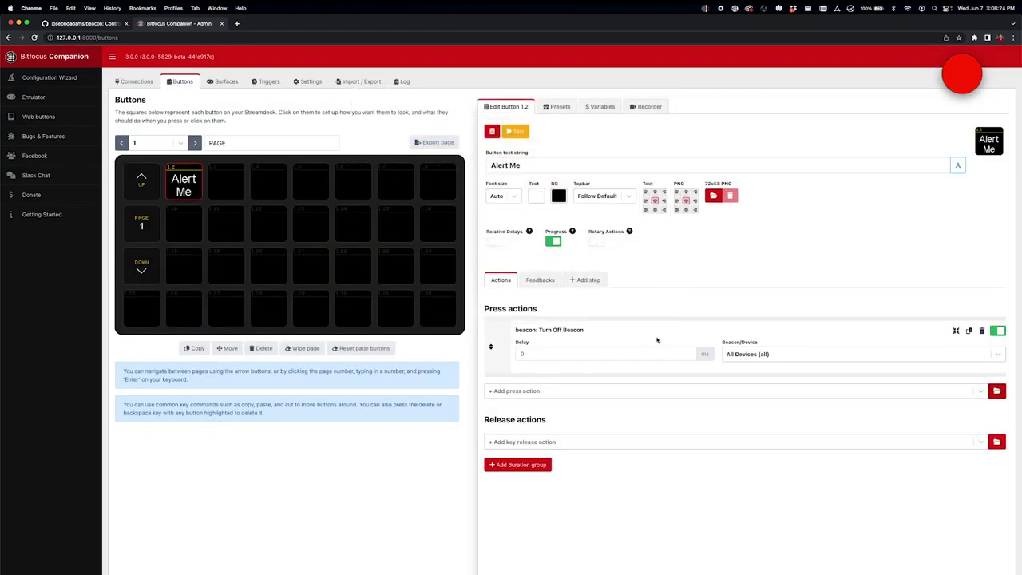
click(515, 133)
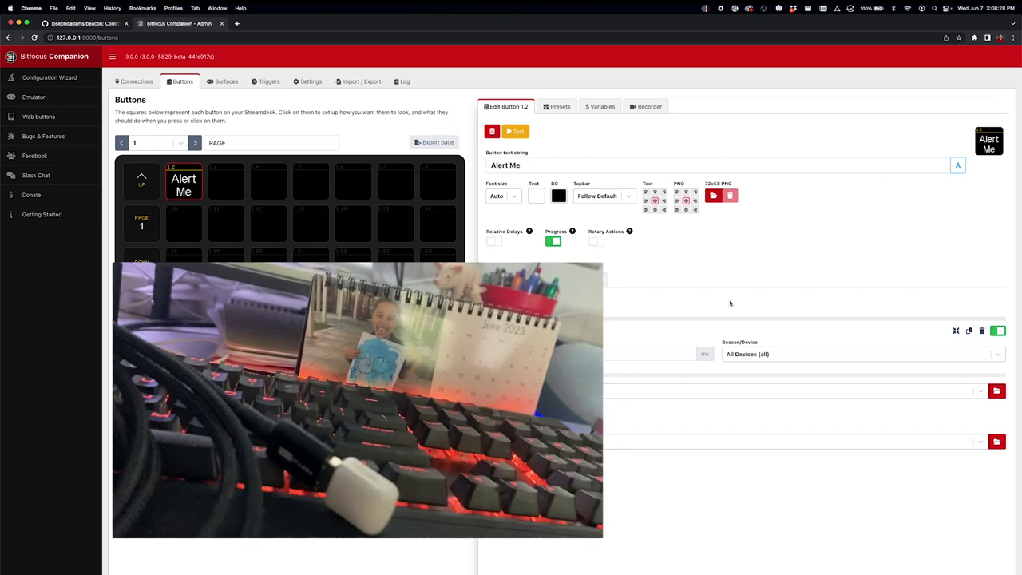
Step: Review the devices selectable in the Turn Off Beacon action, and switch to the beacon repository page on GitHub
click(753, 359)
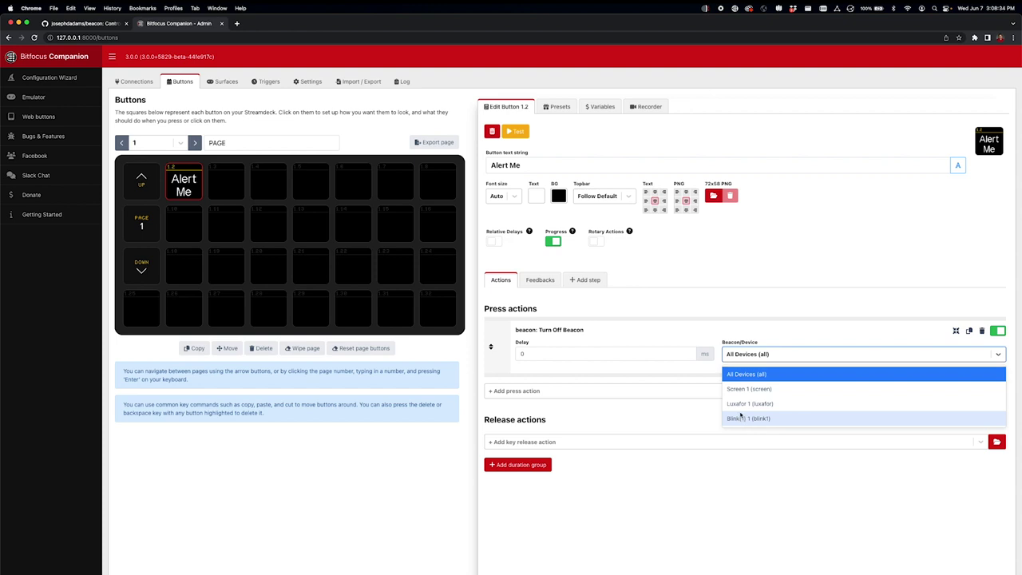
click(673, 412)
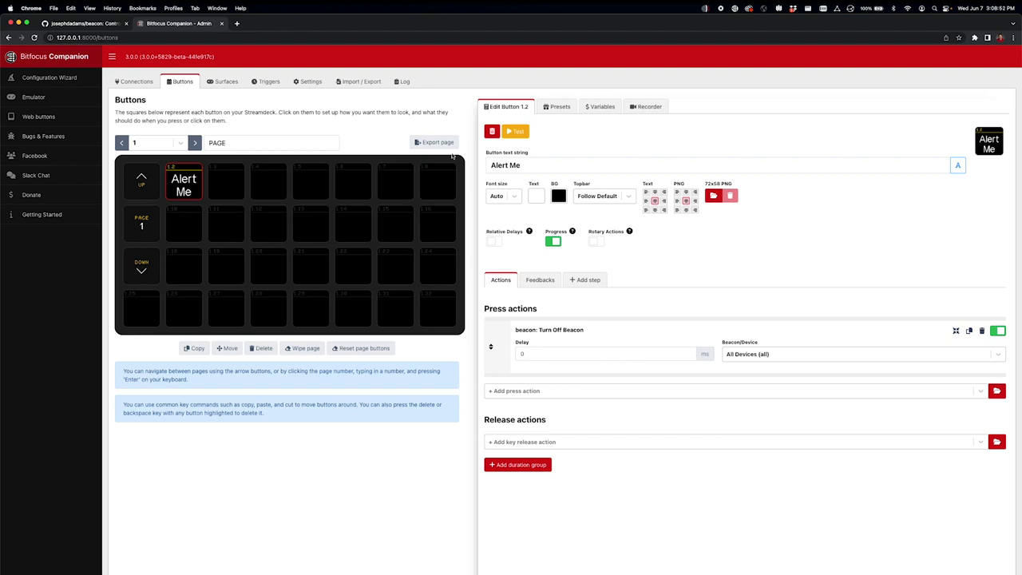
click(87, 24)
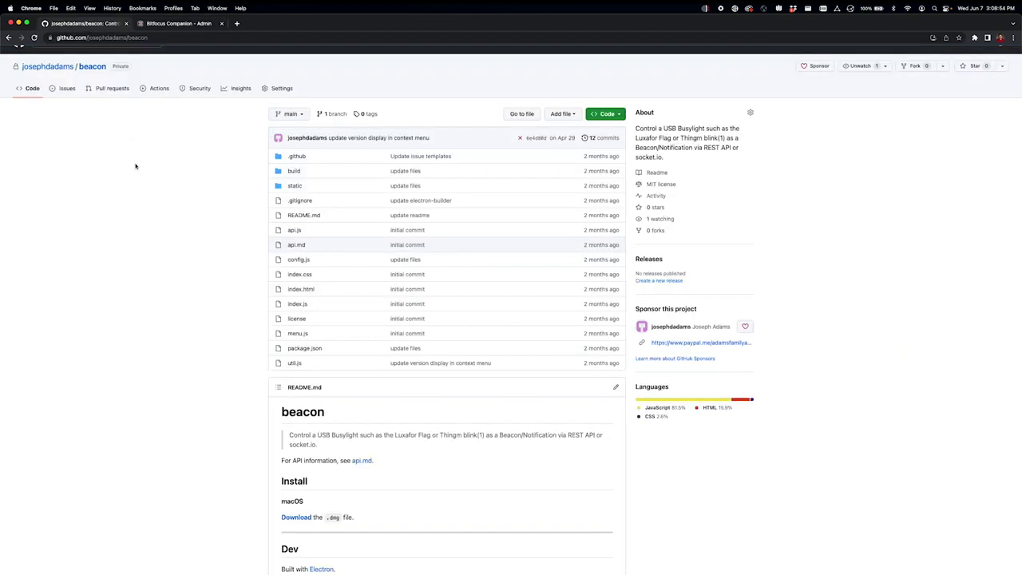